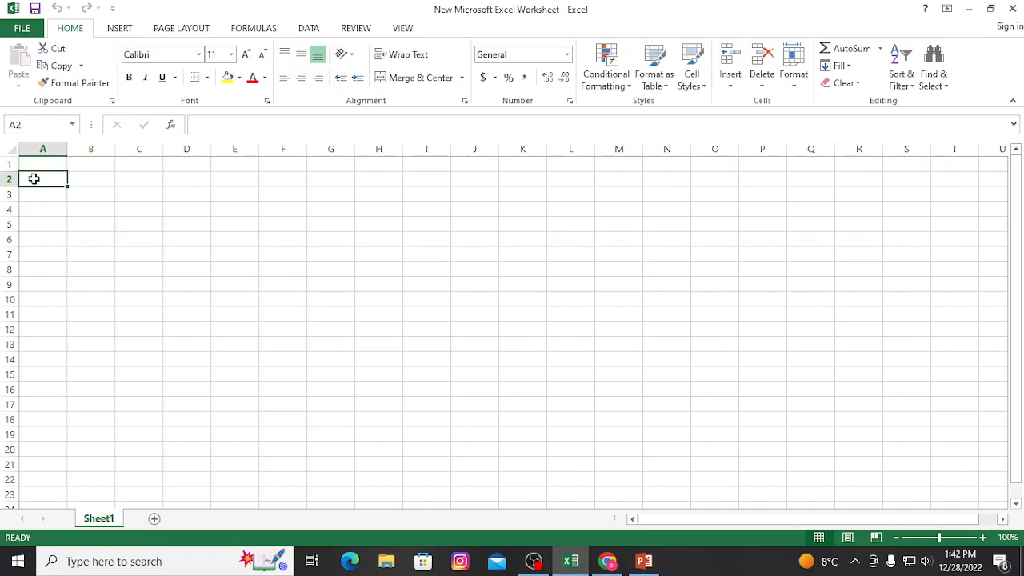
Enter a2 in cell A2 and j12 in cell J12.
text(a2)
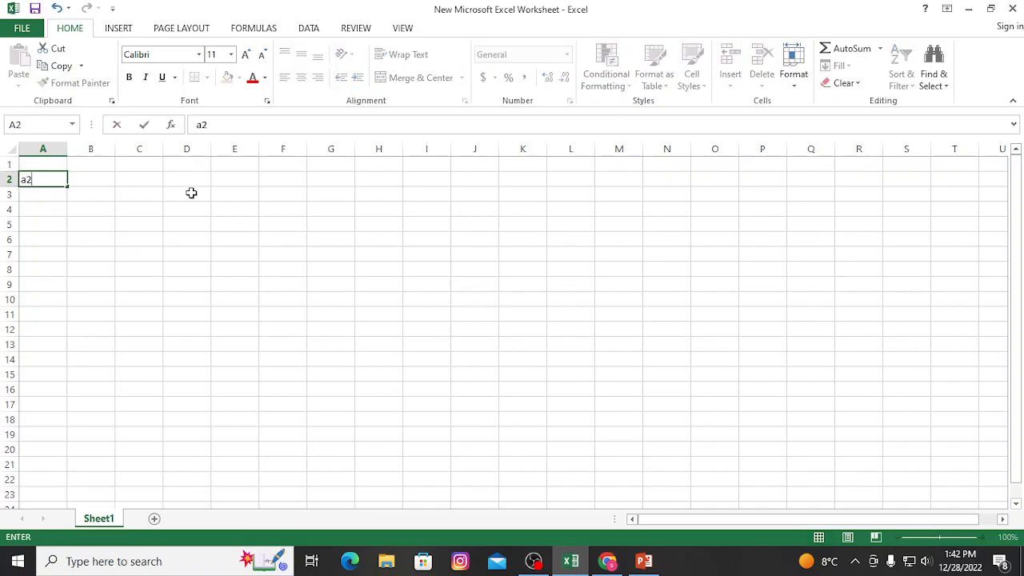
click(472, 328)
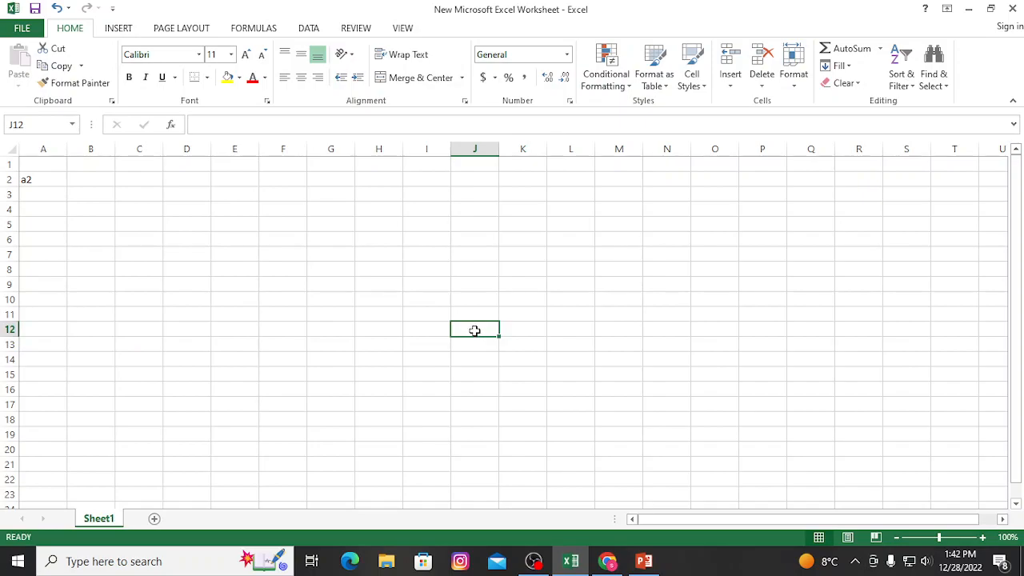
text(j12)
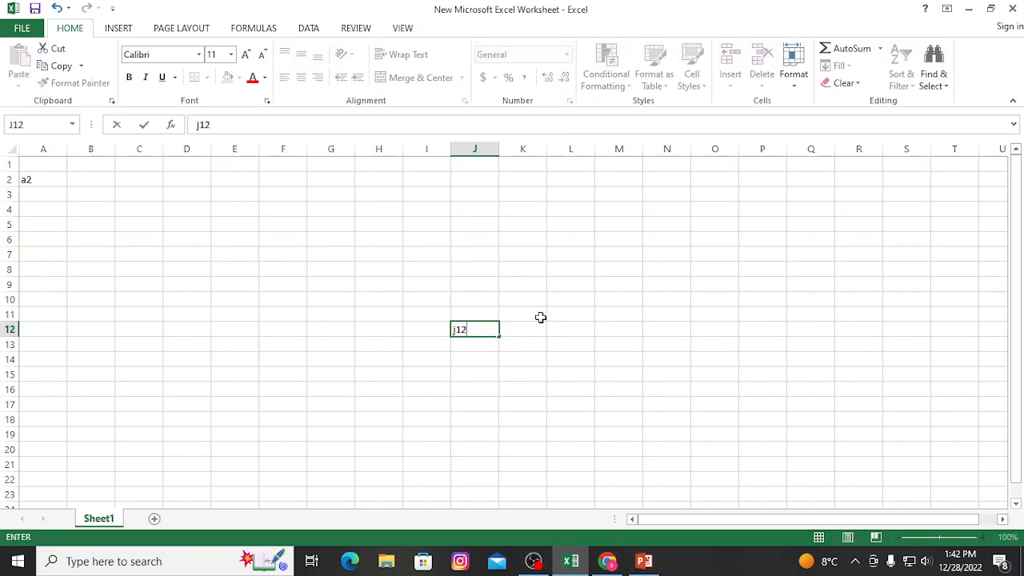
click(193, 193)
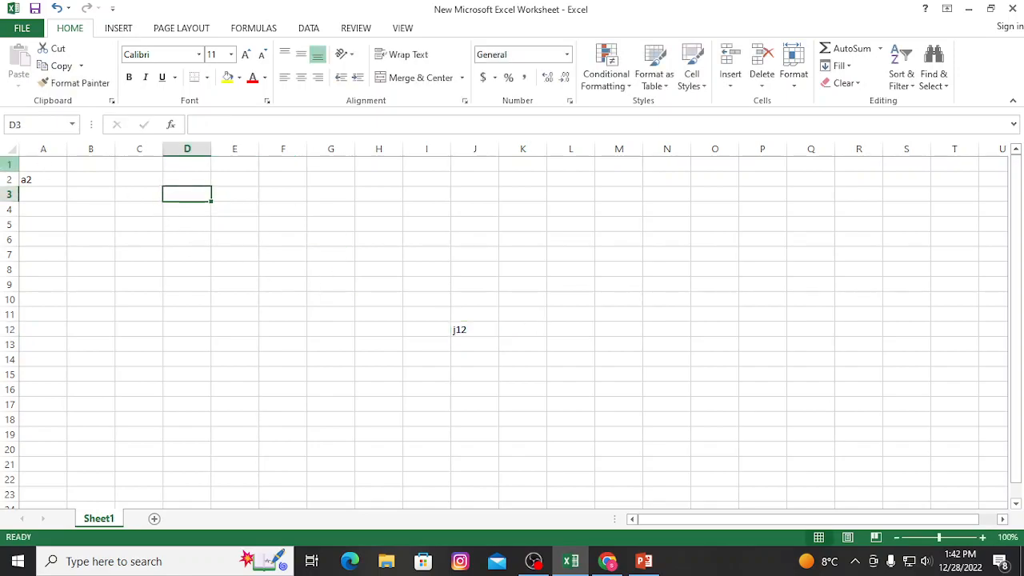
Select the whole of row 1, column A and column C one after another, ending on cell G4.
click(8, 164)
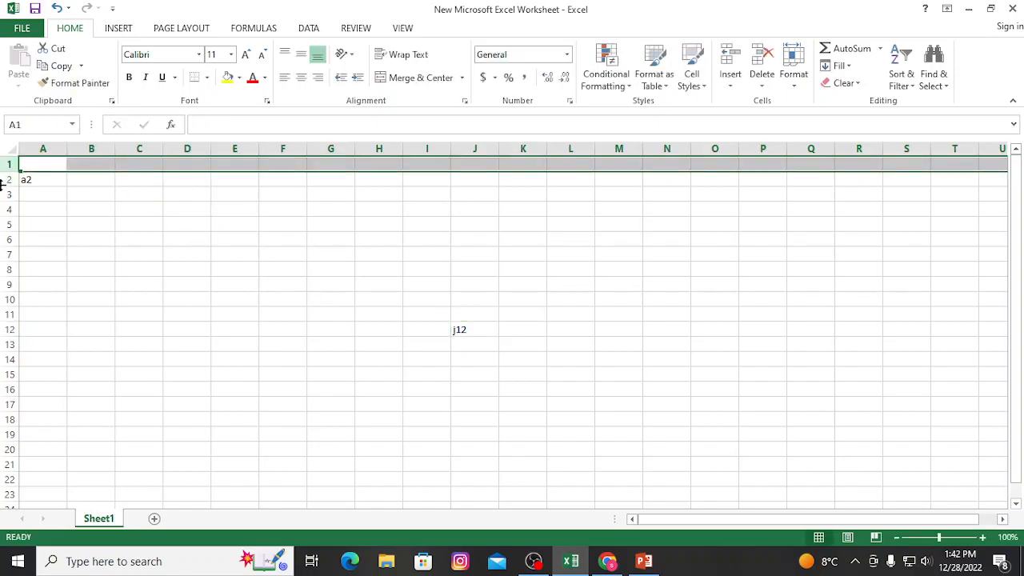
click(43, 149)
click(134, 148)
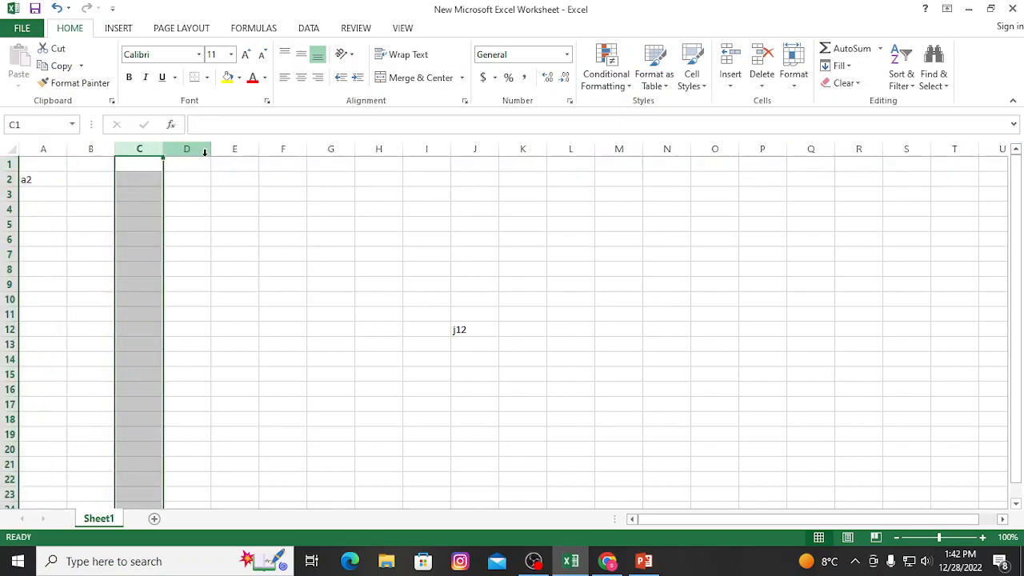
click(321, 213)
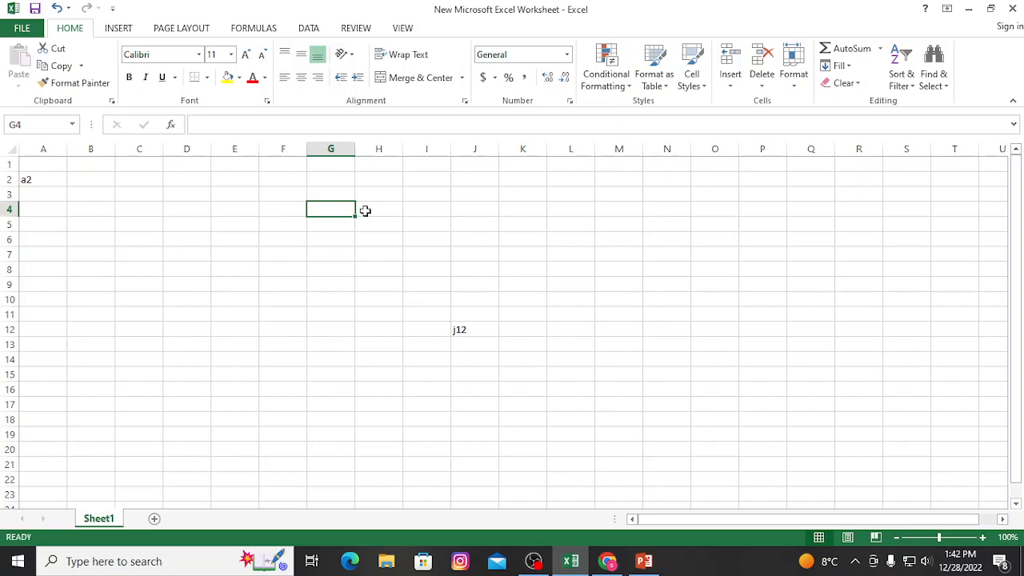
Enter 1 in cell D2 and fill the same value down column D to row 17.
click(172, 177)
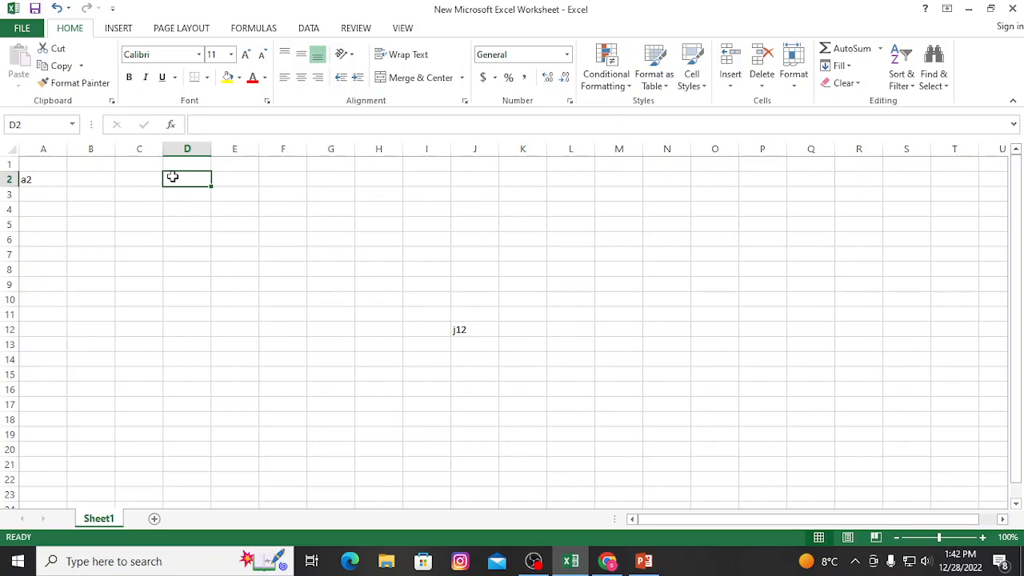
text(1)
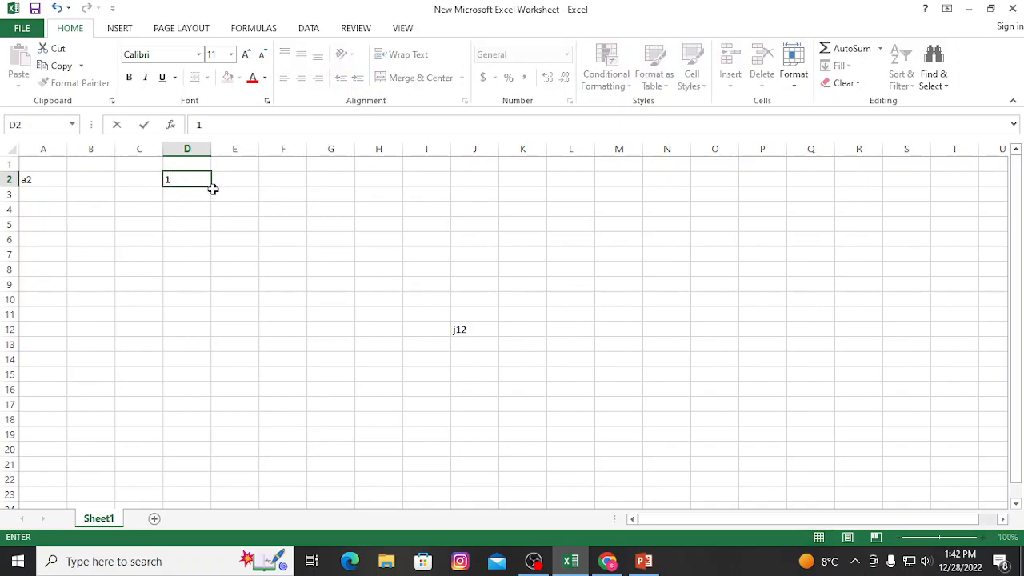
click(212, 186)
drag(213, 183, 196, 406)
Enter 1, 2 and 3 in cells E2 to E4 and fill the number series down to row 17.
click(232, 177)
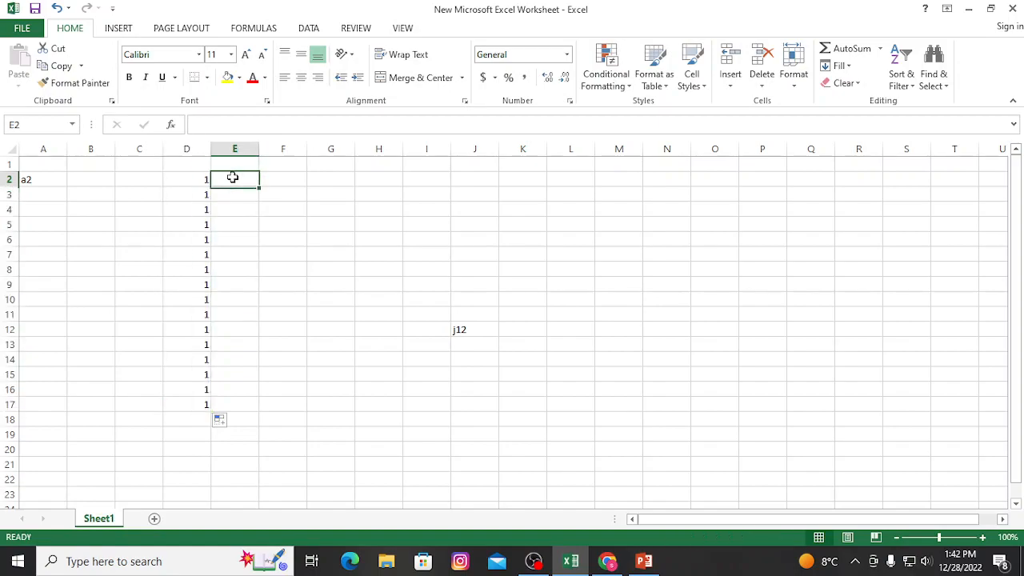
text(1)
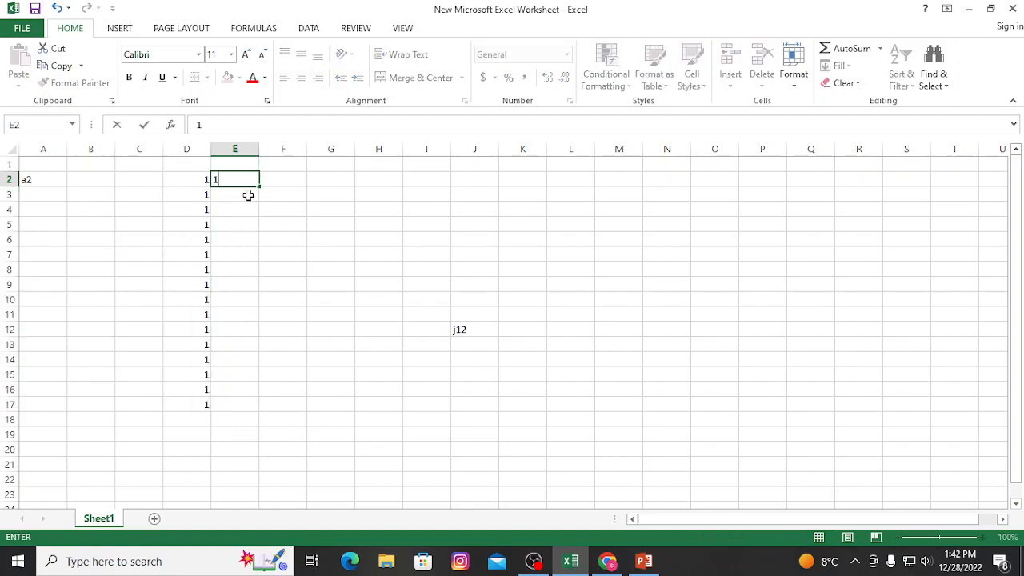
key(Return)
text(2)
key(Return)
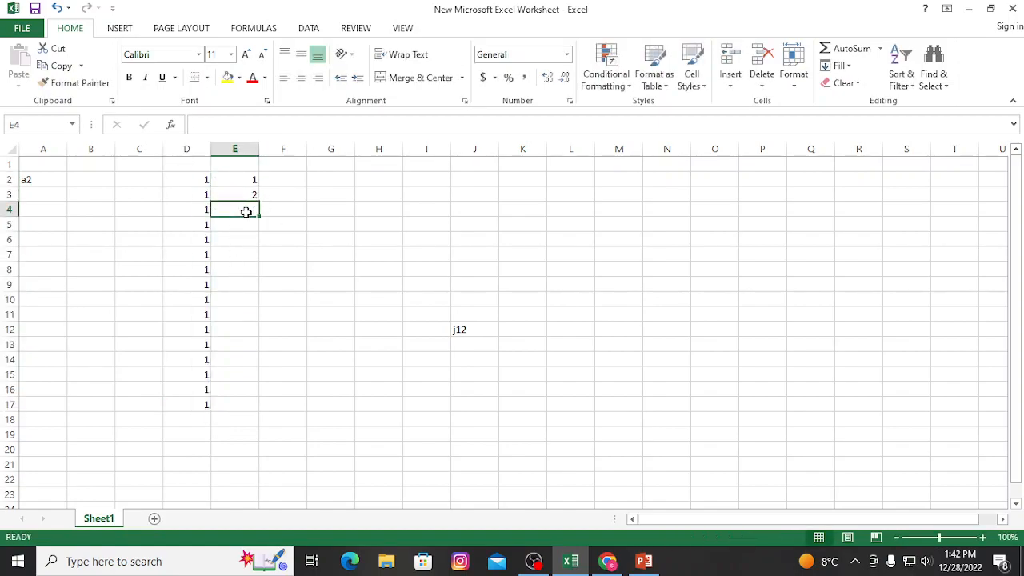
text(3)
drag(246, 175, 260, 417)
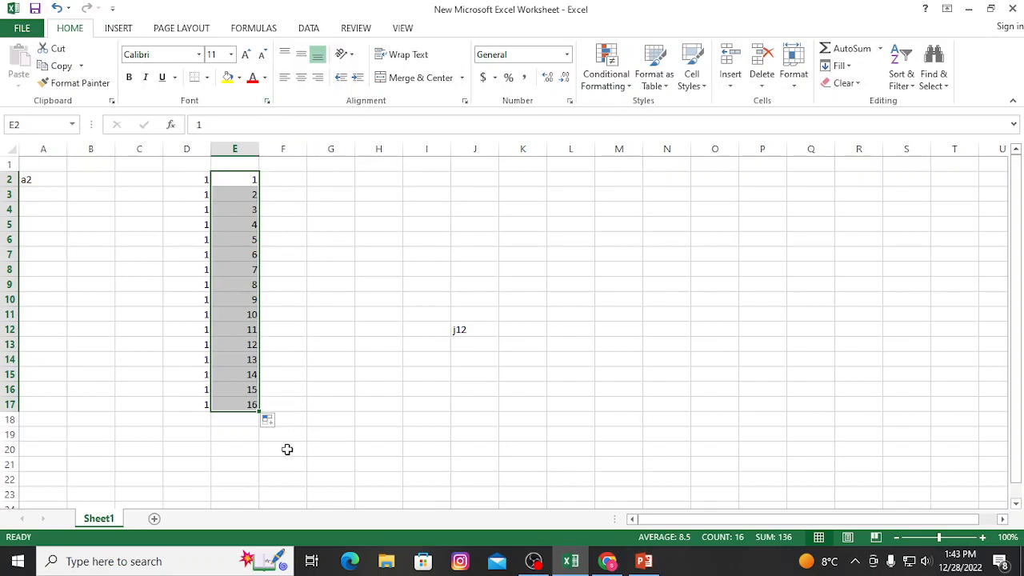
Enter jan in cell G2.
click(322, 180)
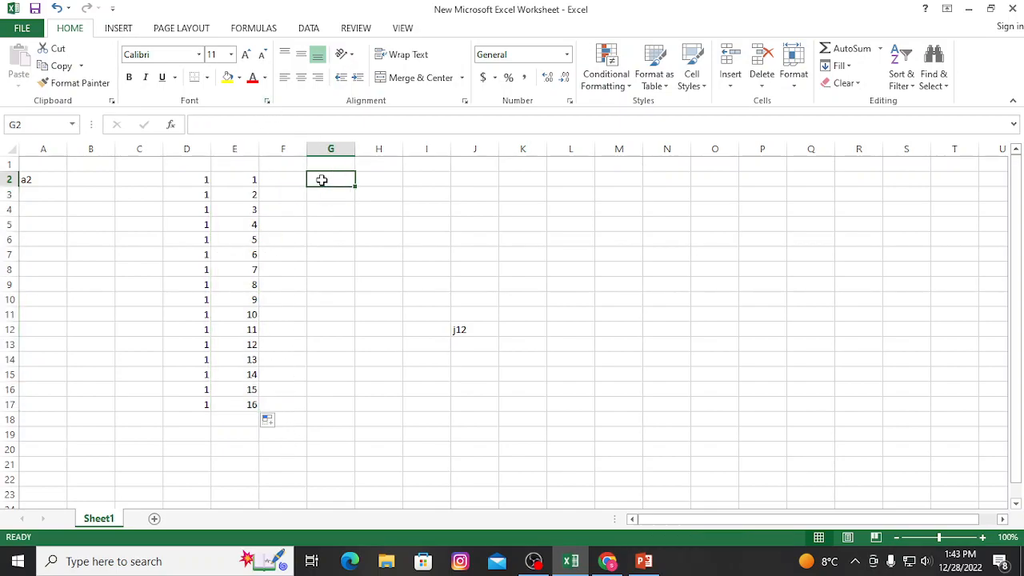
text(jan)
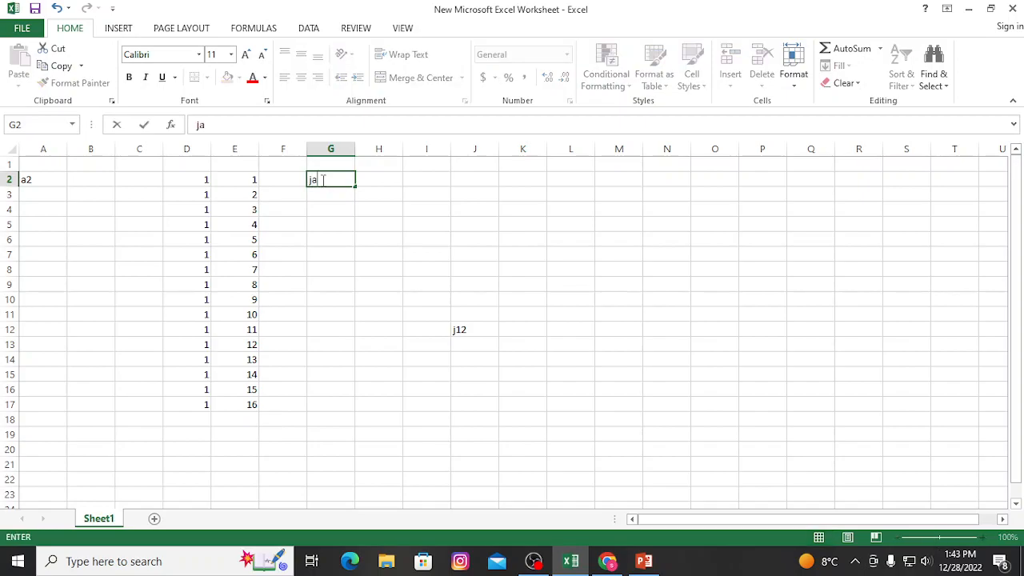
click(533, 560)
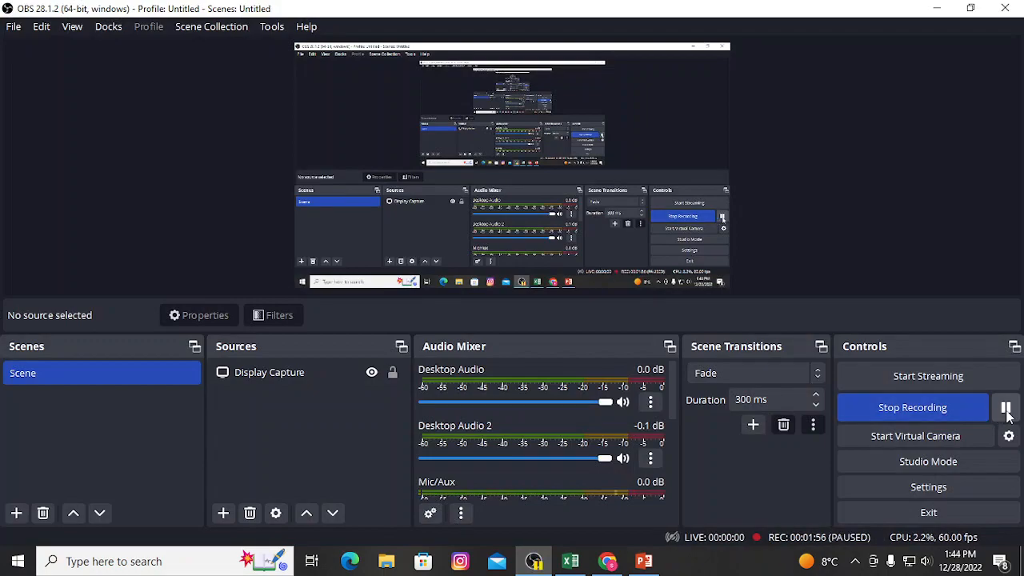
click(570, 561)
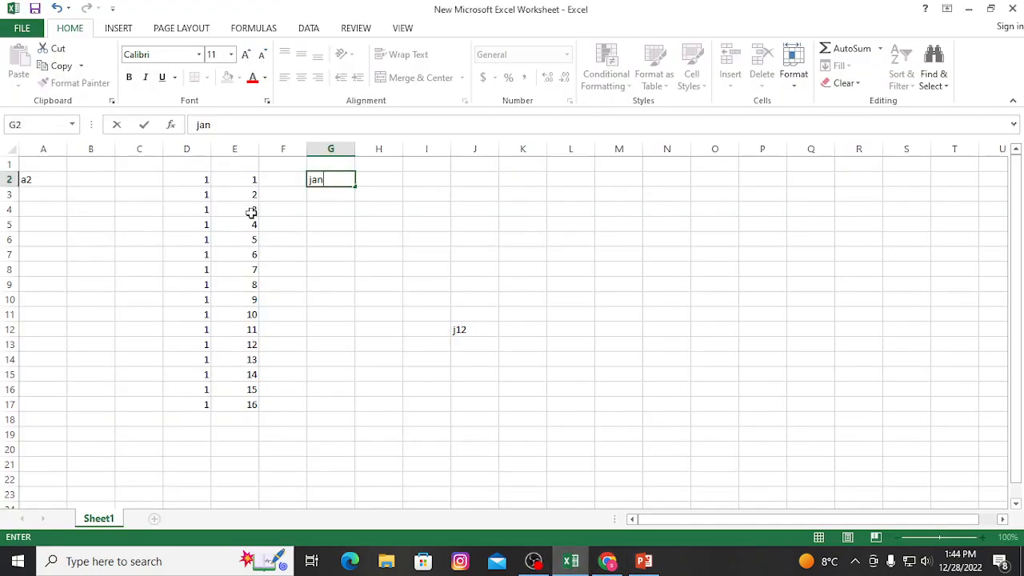
Enter feb in G3 and mar in G4, and fill the month series from G2 down to row 20.
click(331, 197)
text(feb)
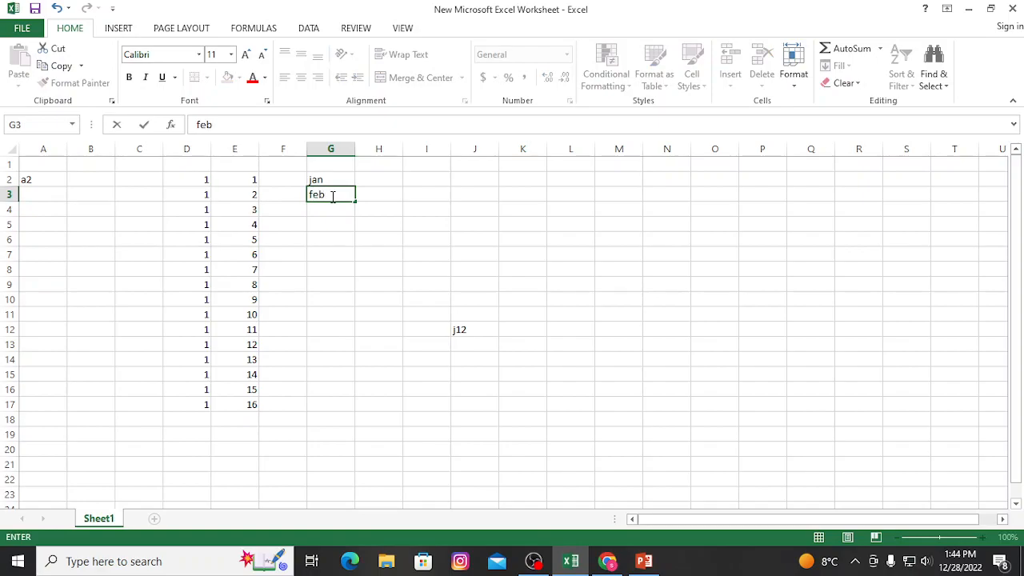
click(331, 210)
text(mar)
drag(337, 181, 350, 463)
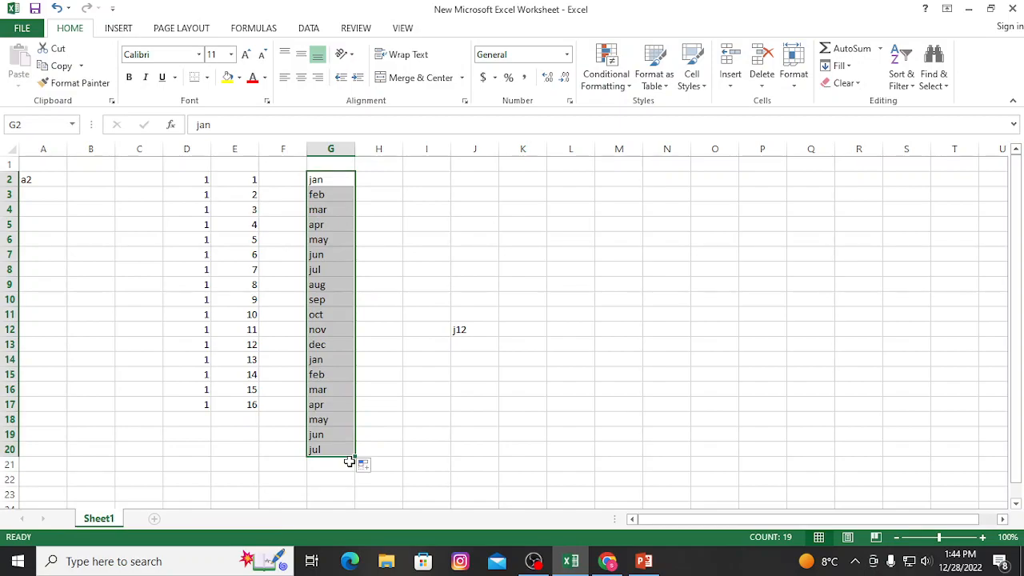
Enter mon in H2 and tue in H3, and fill the weekday series down column H to row 98.
click(373, 182)
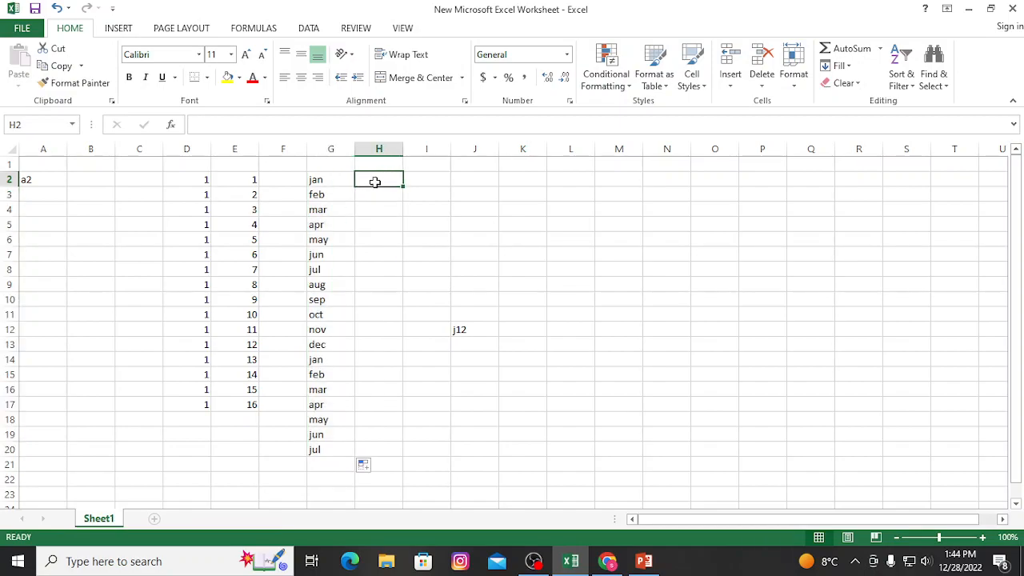
text(mon)
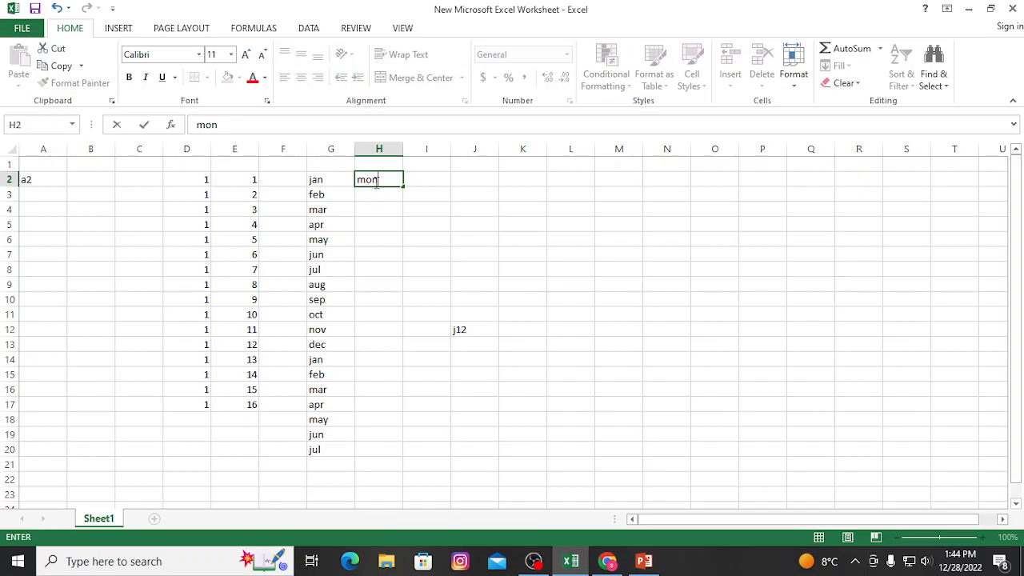
key(Return)
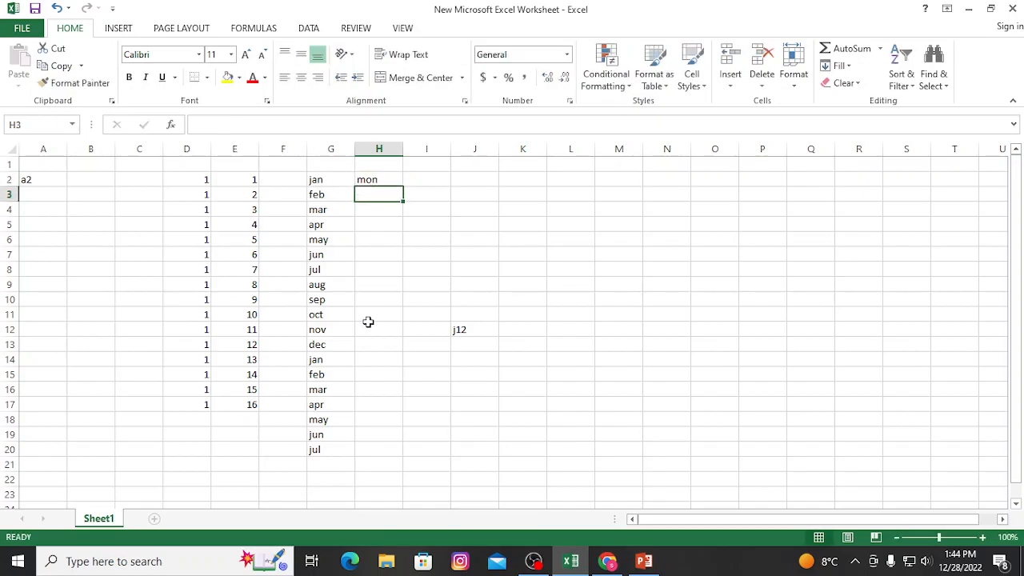
text(tue)
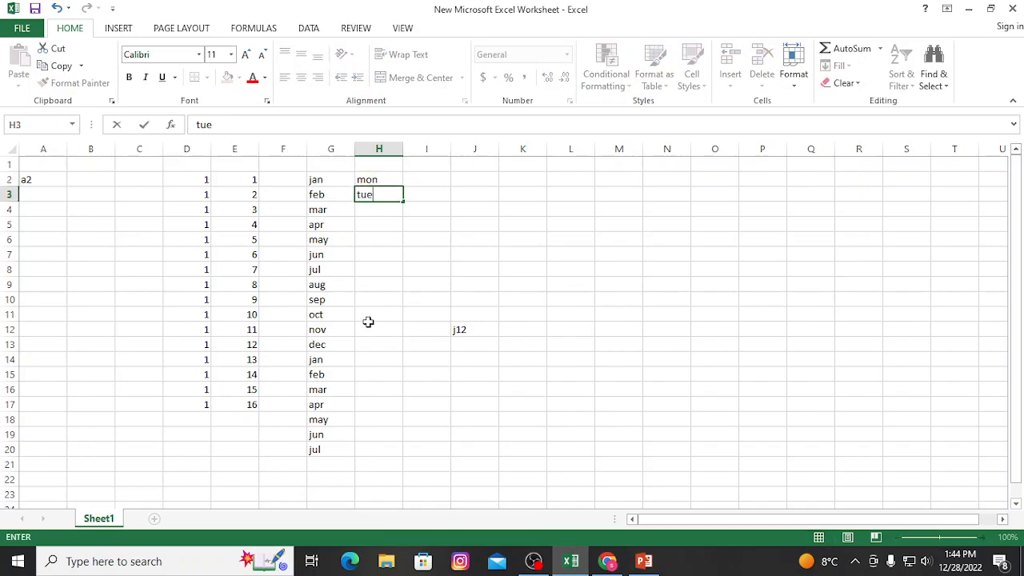
drag(383, 176, 404, 488)
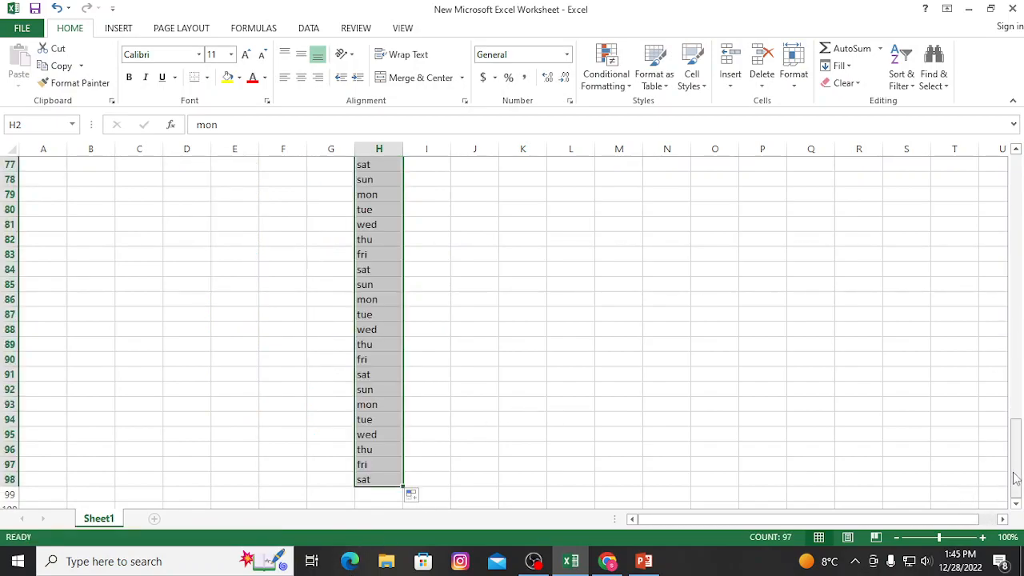
Merge and center the range K5:O7 and enter the text fdhdfdjfdj in the merged cell.
drag(1018, 472, 1019, 210)
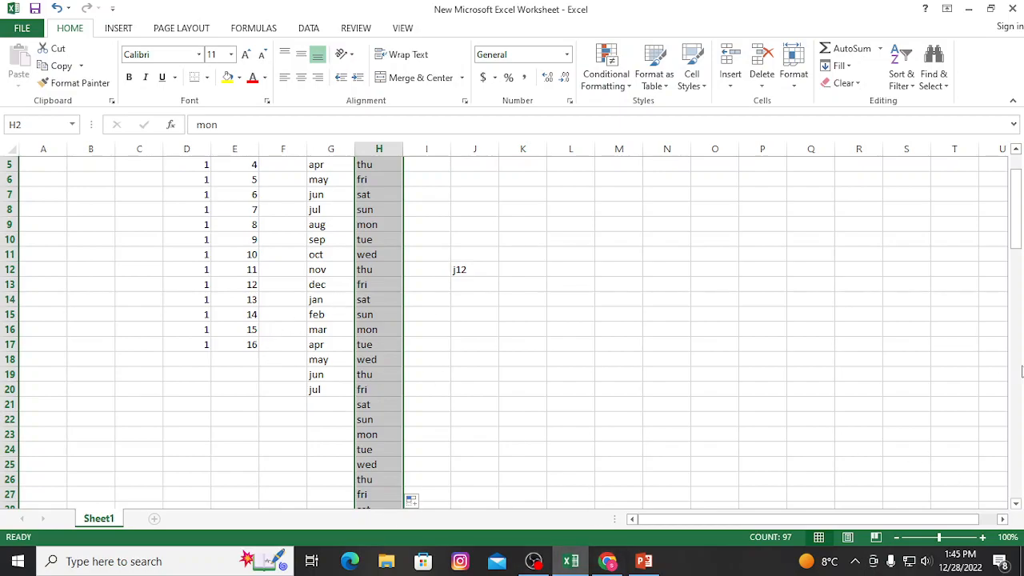
drag(514, 165, 718, 200)
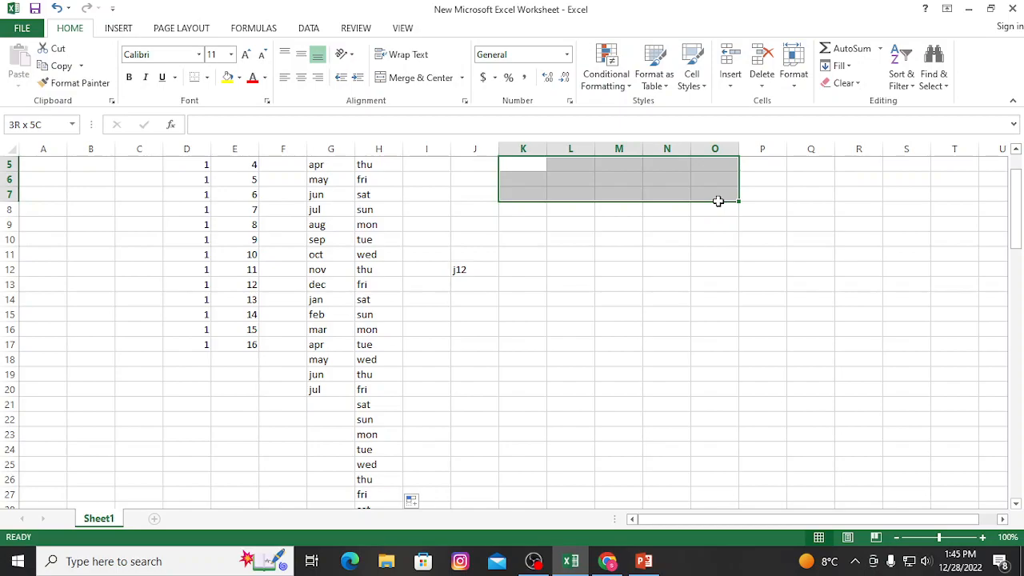
drag(718, 201, 719, 203)
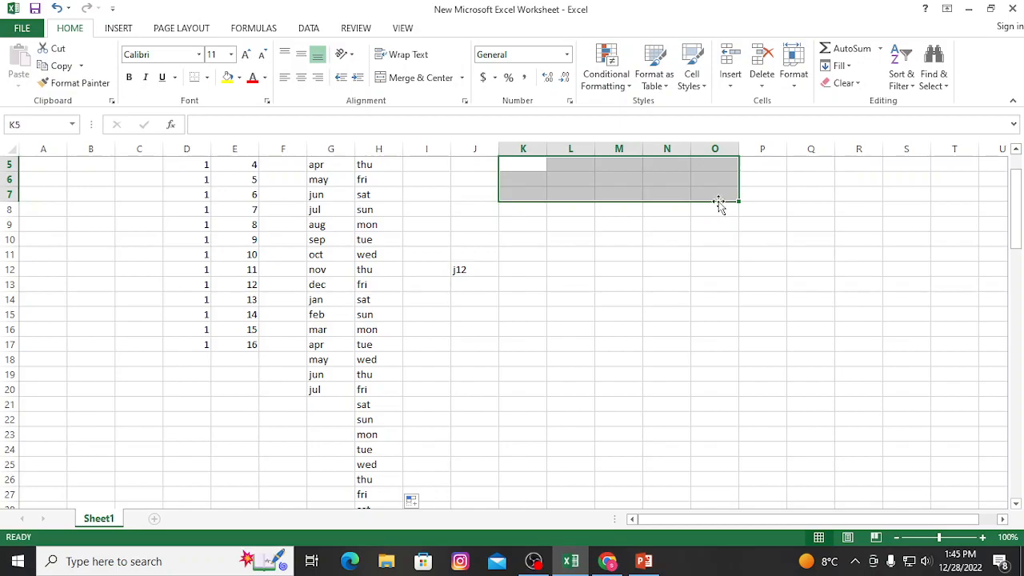
click(421, 78)
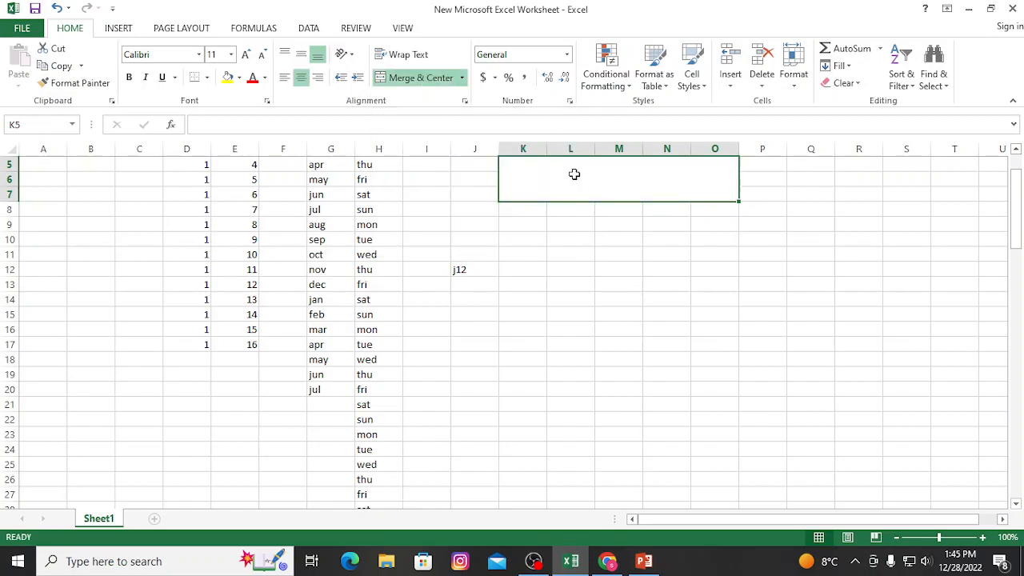
text(fdhdfdjfdj)
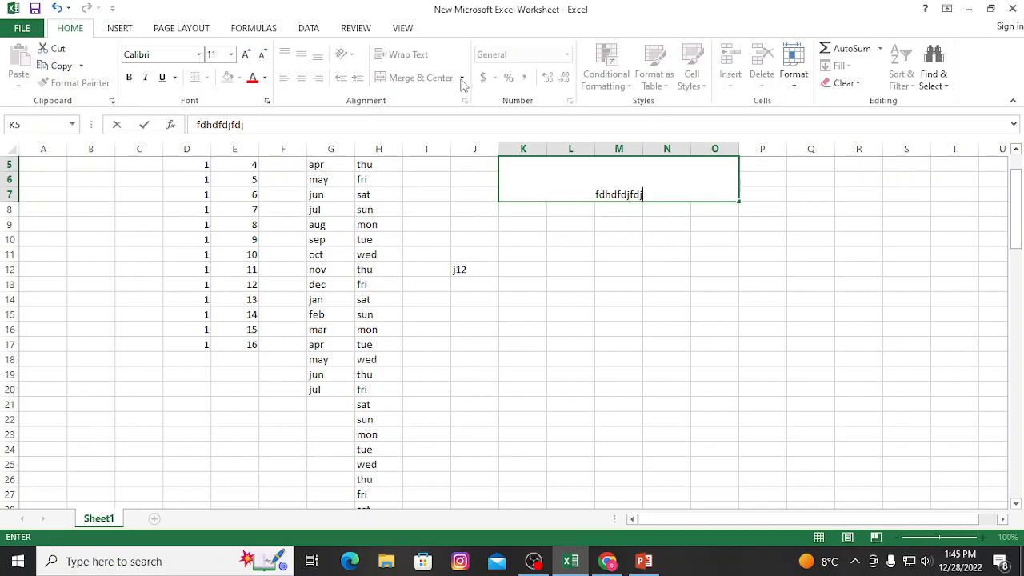
click(727, 200)
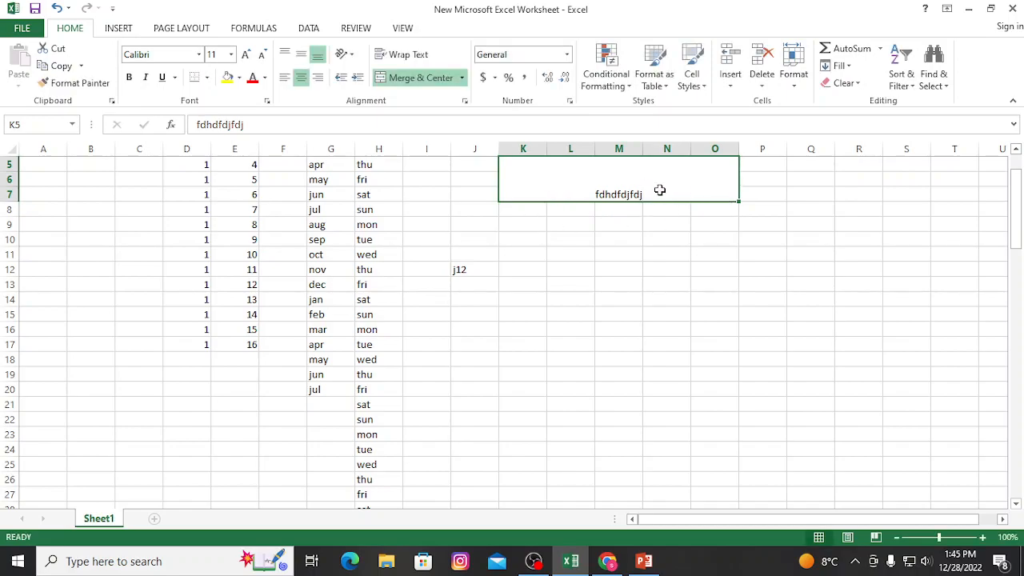
Try right and left alignment on the merged cell's text and set it back to centered.
click(316, 80)
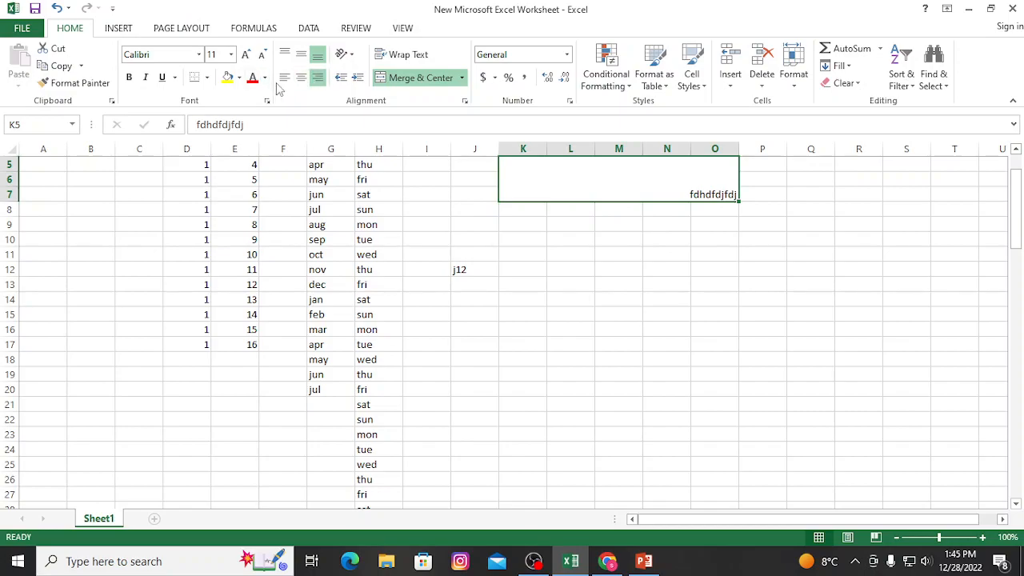
click(284, 80)
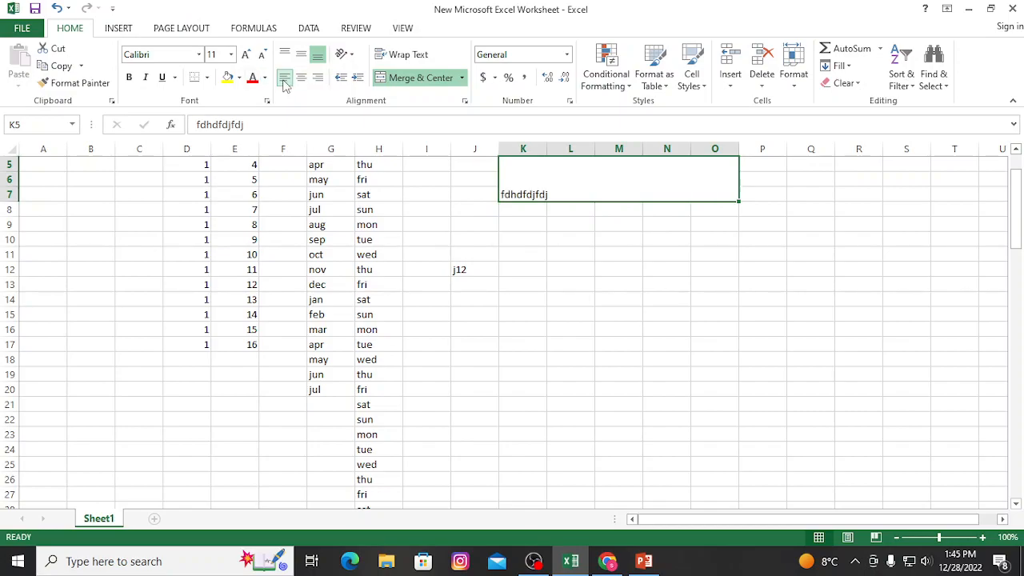
click(301, 80)
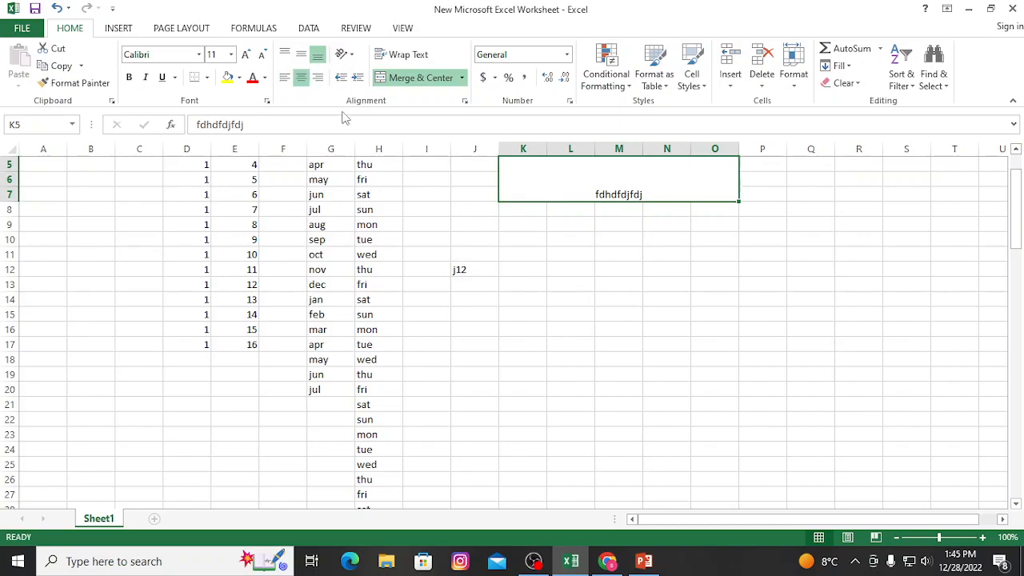
Set the orientation of the merged cell's text to Vertical Text.
click(353, 57)
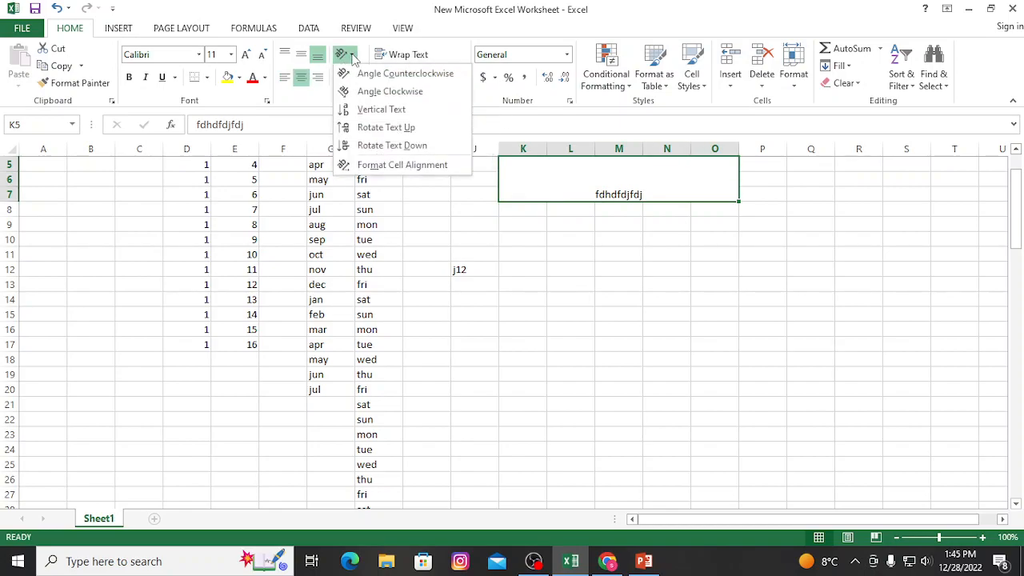
click(362, 111)
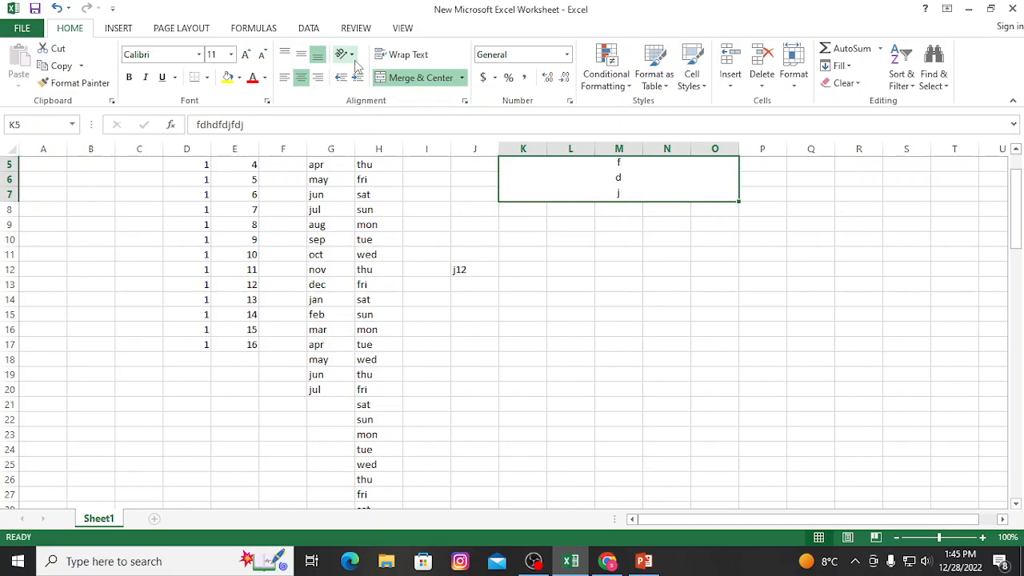
Set the orientation of the text in merged cell K5 to Angle Clockwise.
click(352, 58)
click(362, 94)
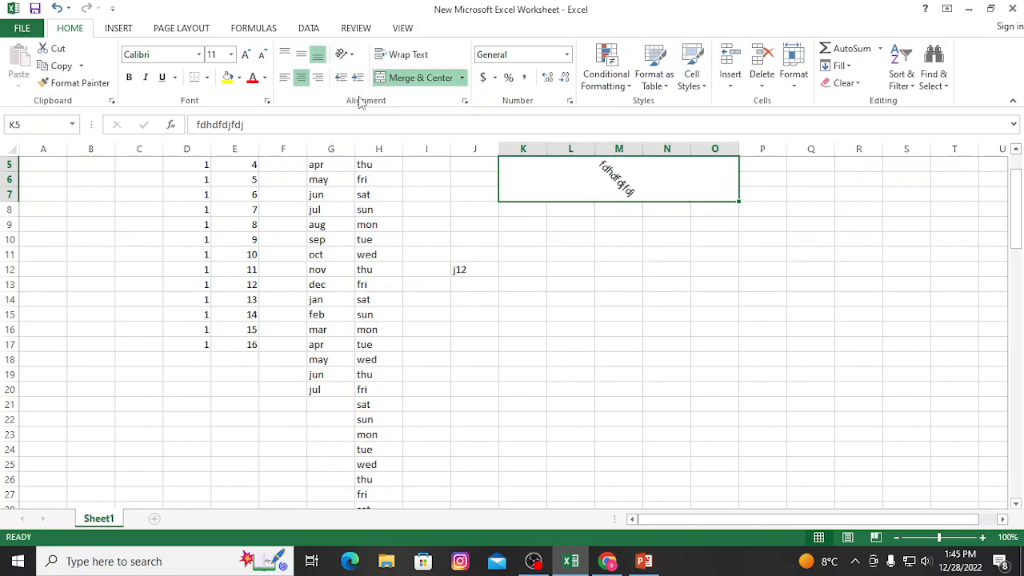
click(346, 54)
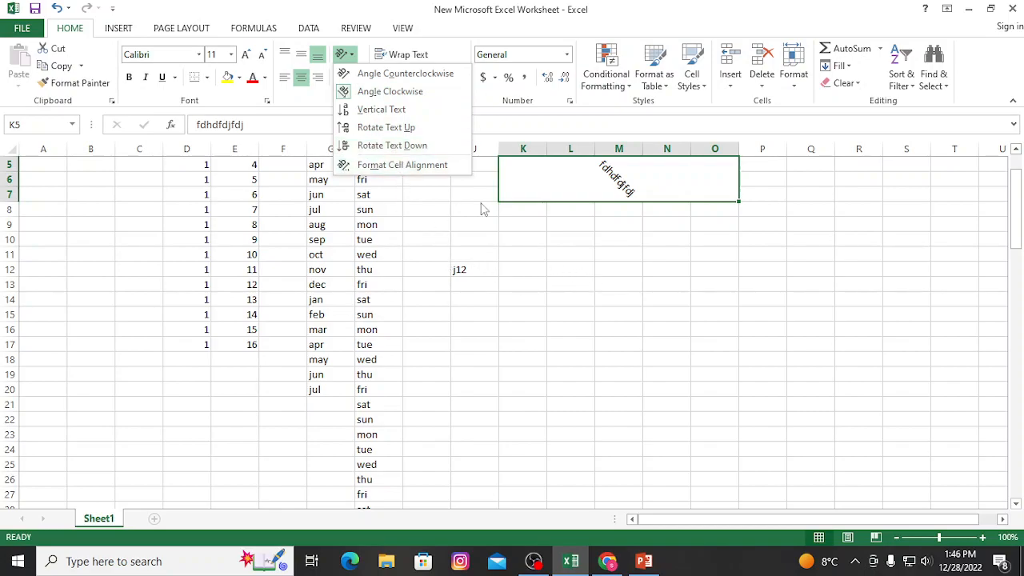
click(585, 250)
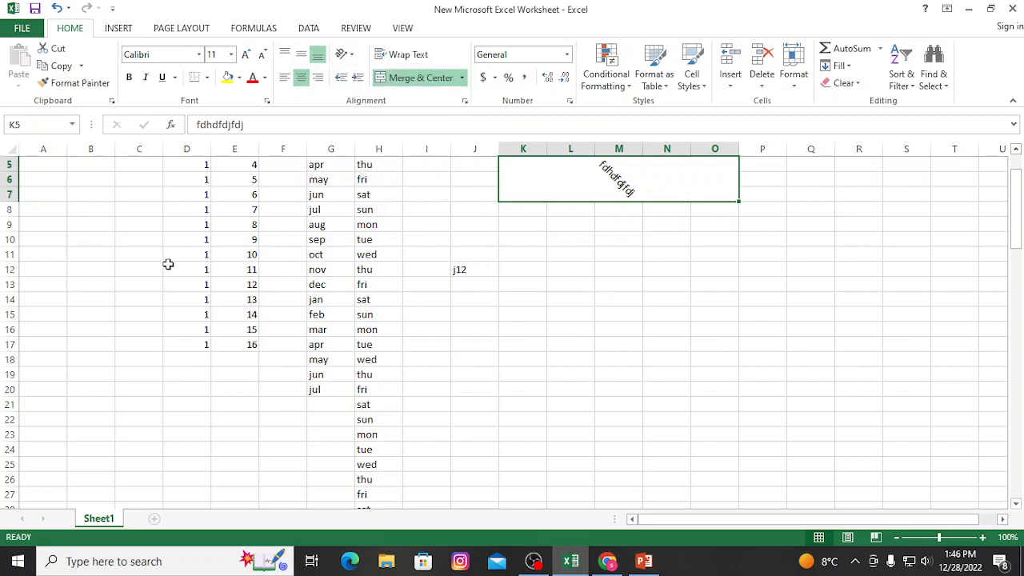
Merge and center K8:K23, set its orientation to Angle Clockwise, and enter the text bvcbcvbcvbcvbcvbcv.
drag(529, 208, 528, 432)
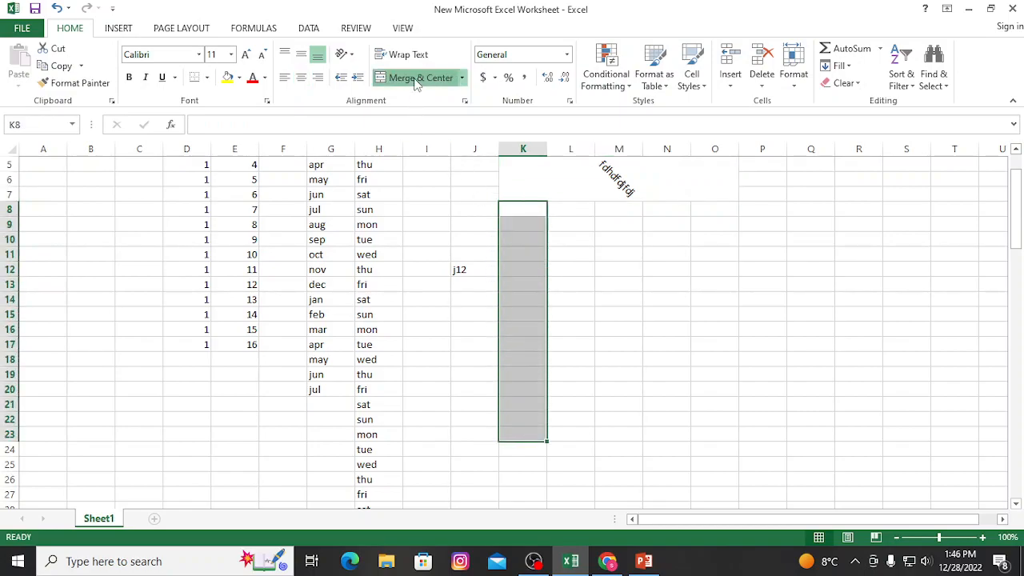
click(417, 80)
click(349, 56)
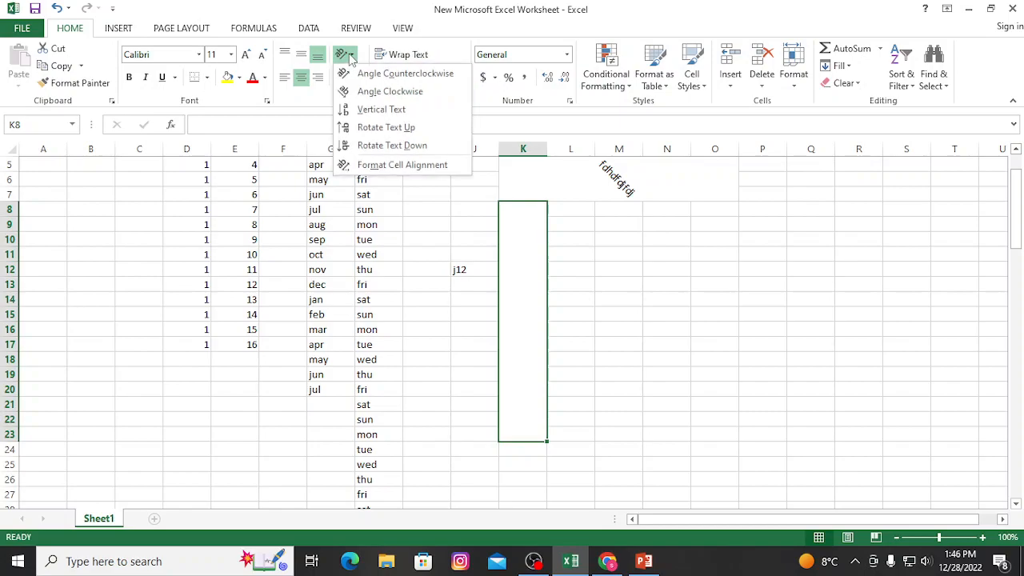
click(384, 96)
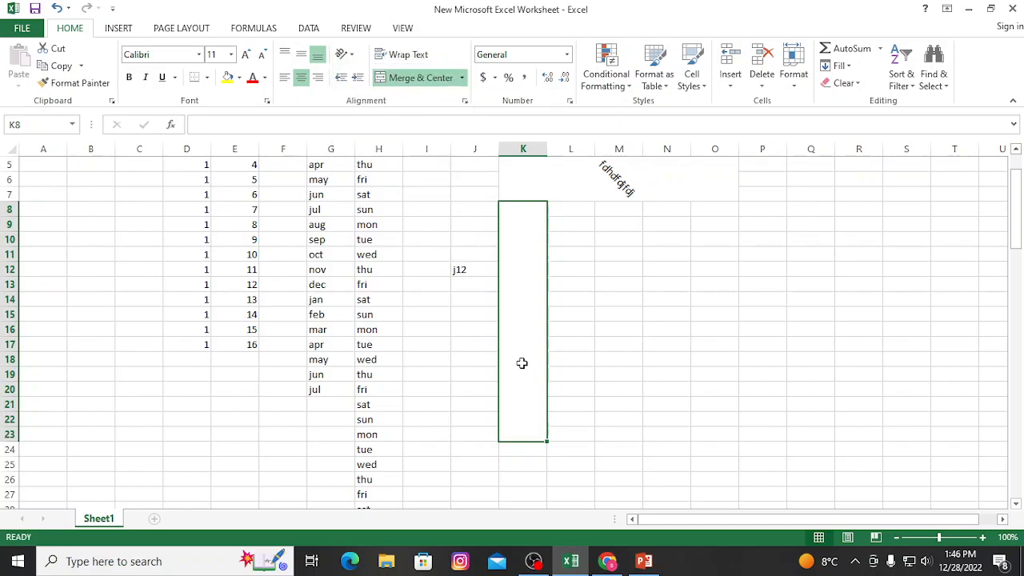
text(bvcbcvbcvbcvbcv)
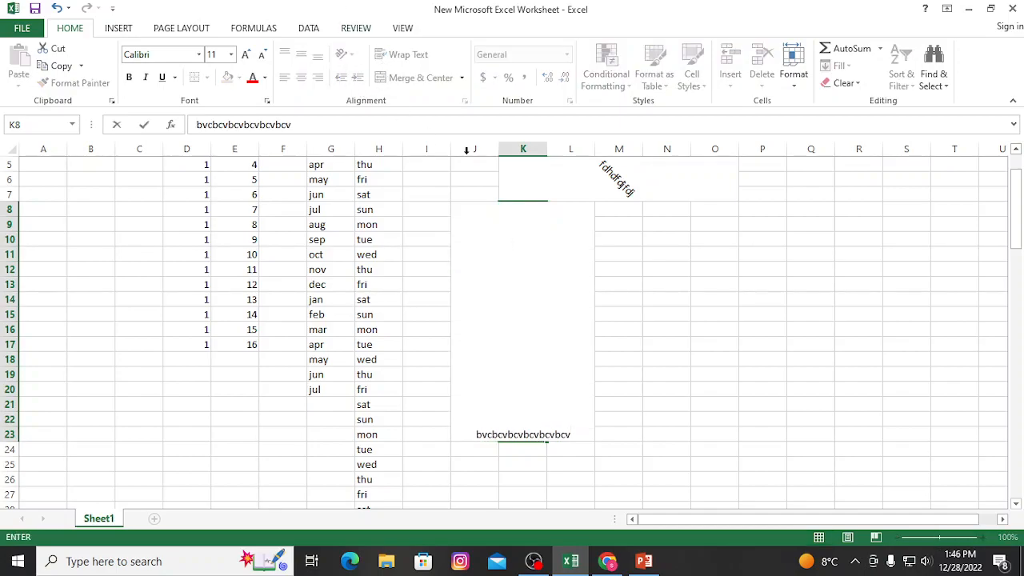
click(722, 374)
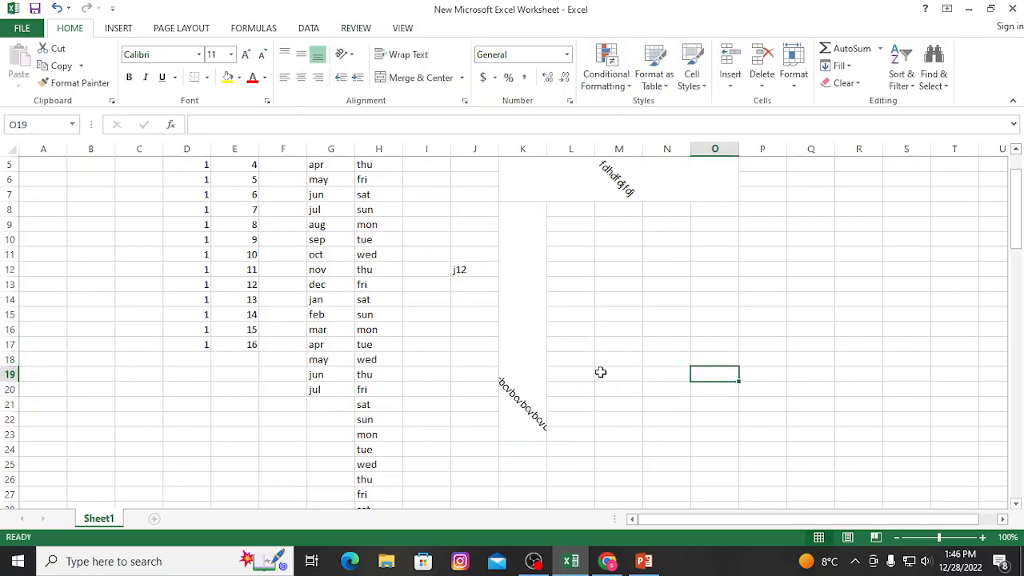
Format the text in merged cell K8 with font size 24 and the Arial Black font.
click(510, 383)
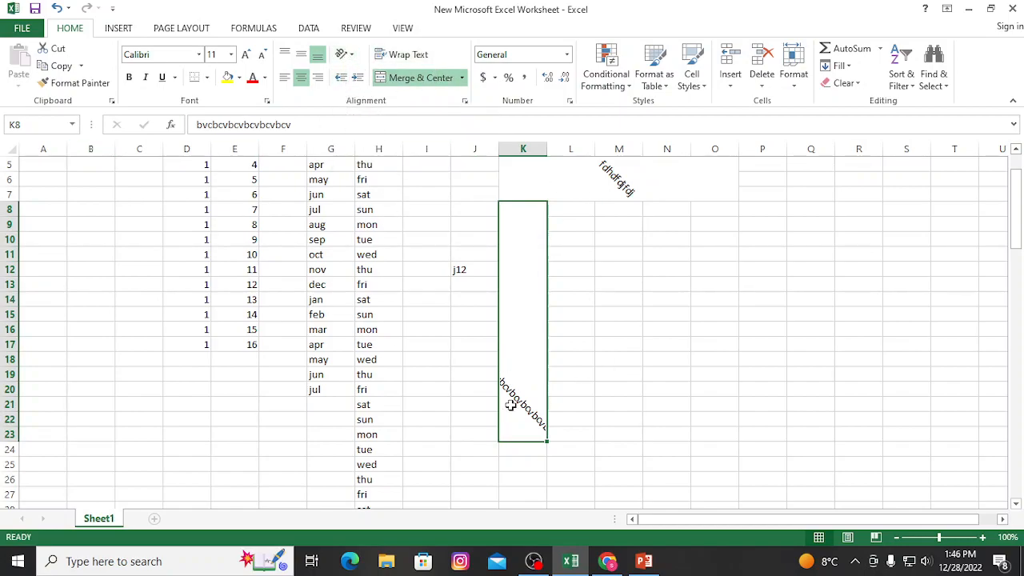
click(231, 55)
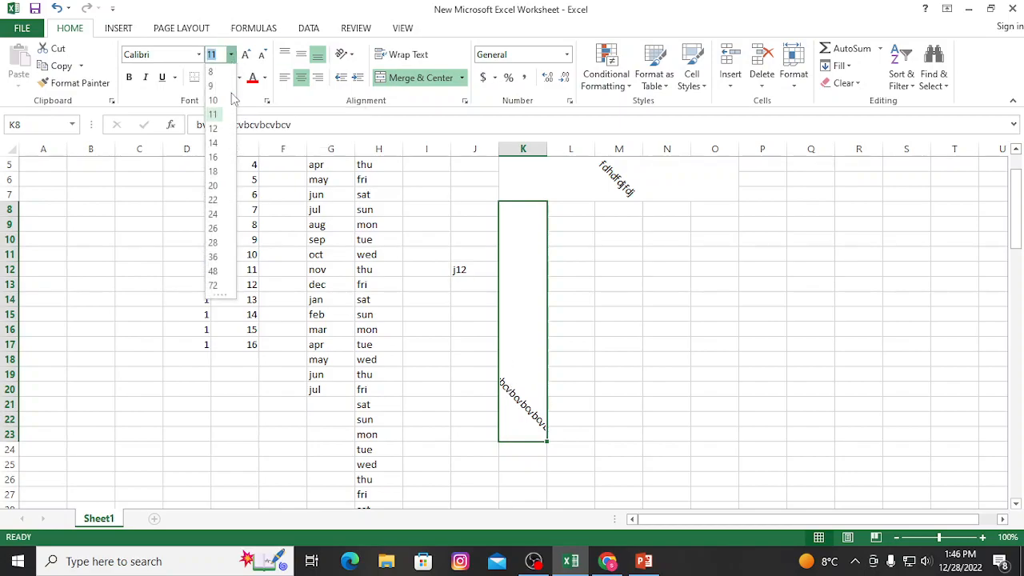
click(213, 215)
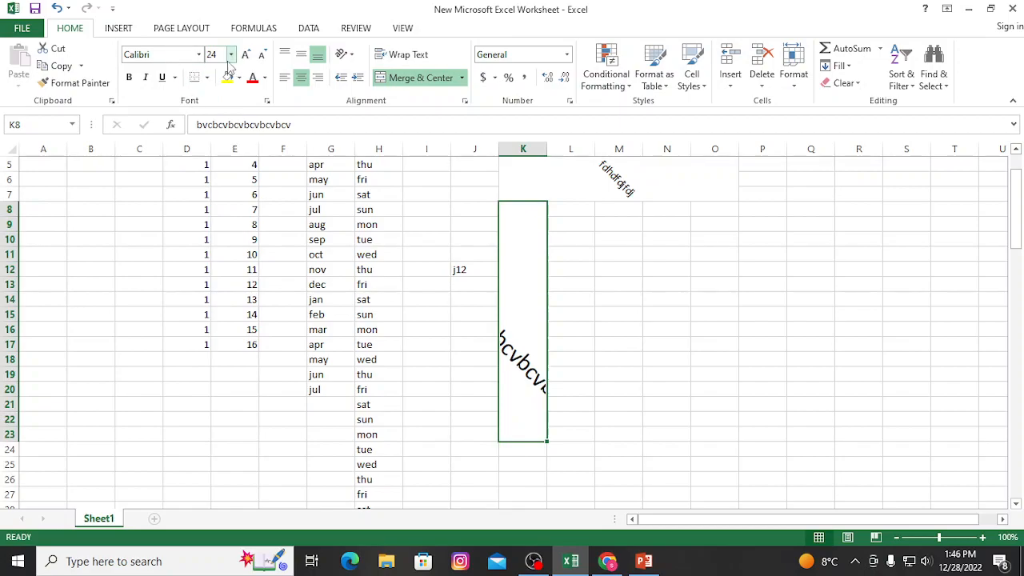
click(198, 54)
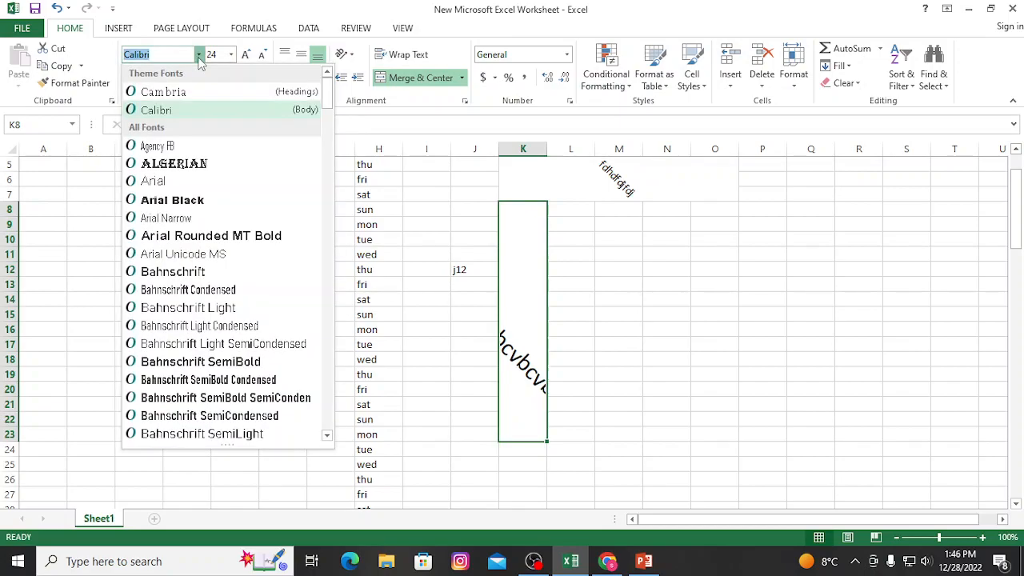
click(167, 201)
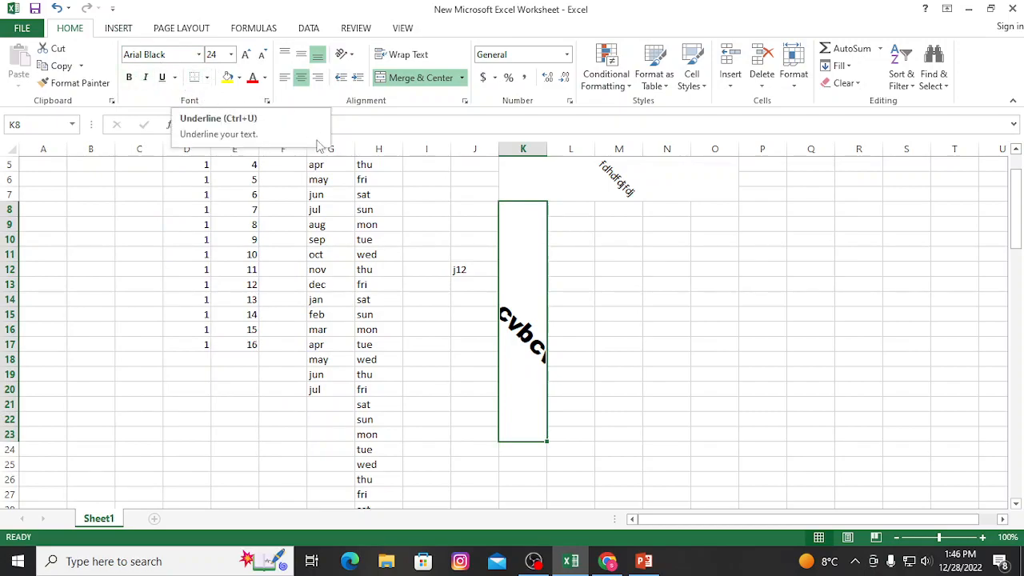
Apply a Thick Box Border to the range L8:O23 and change it to All Borders.
drag(560, 209, 715, 435)
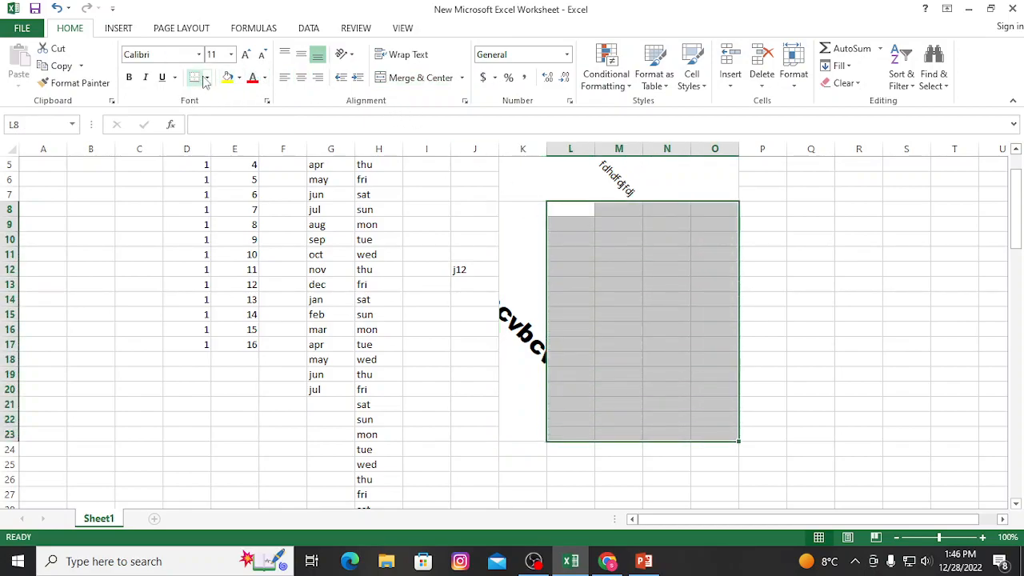
click(206, 81)
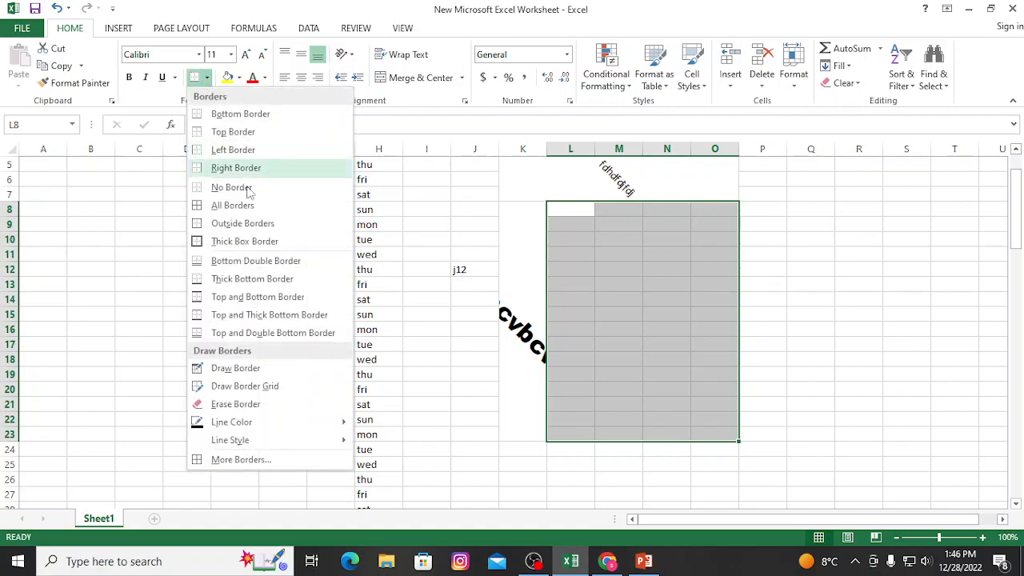
click(248, 241)
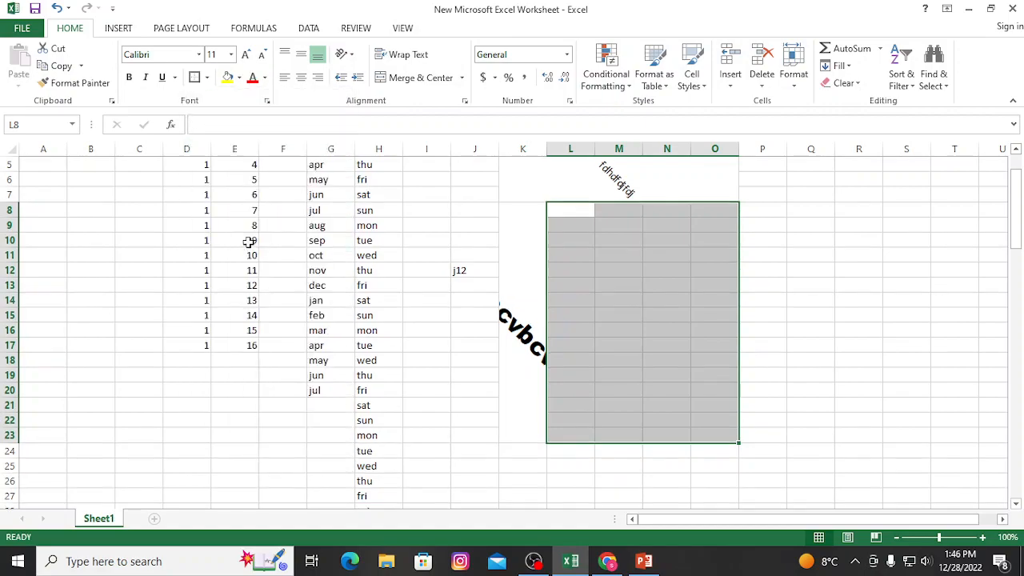
click(206, 80)
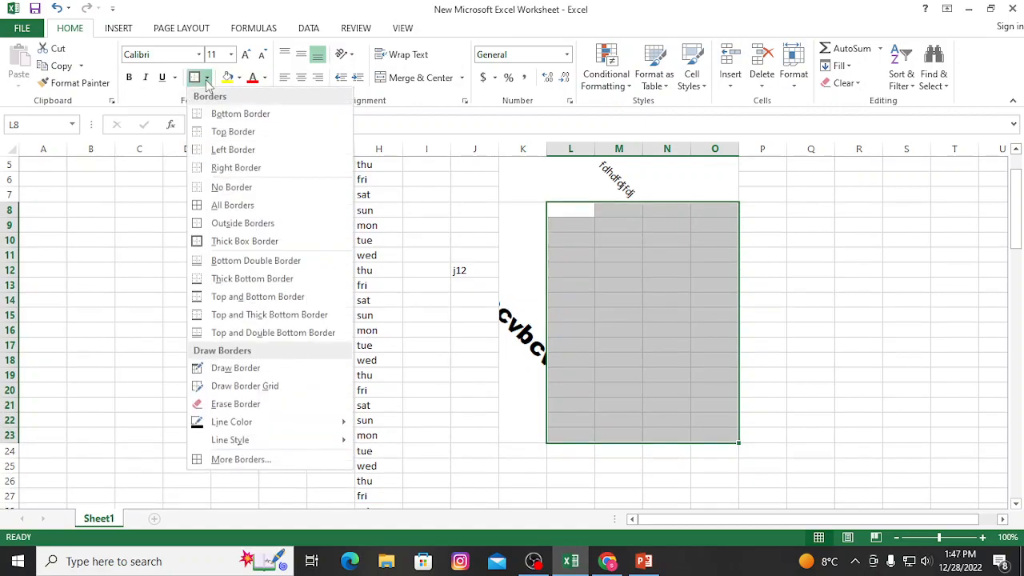
click(243, 206)
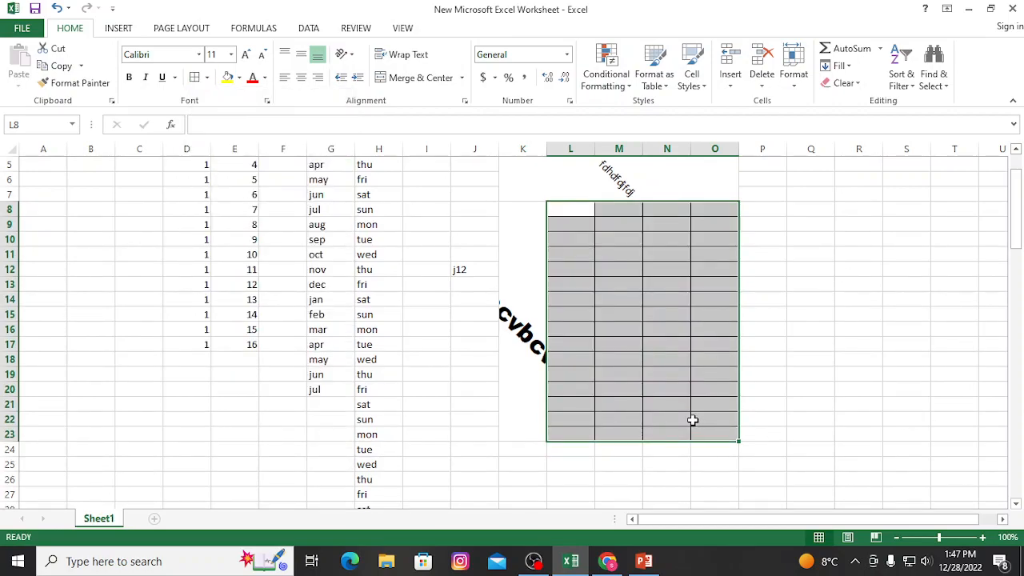
click(771, 298)
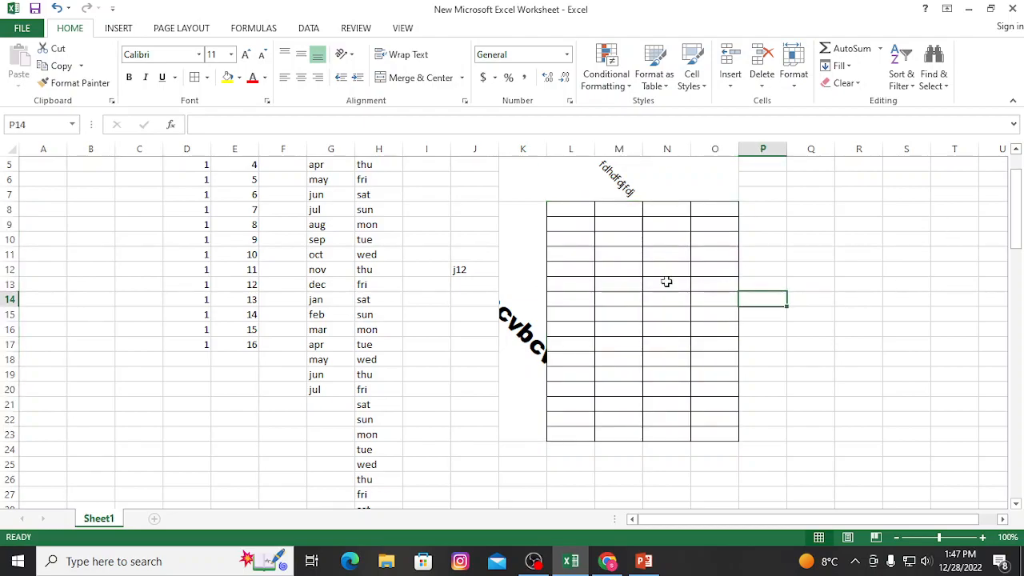
Enter the values 10, 20, 30, 40, 50, 60 and 70 down cells L8 to L14.
click(581, 210)
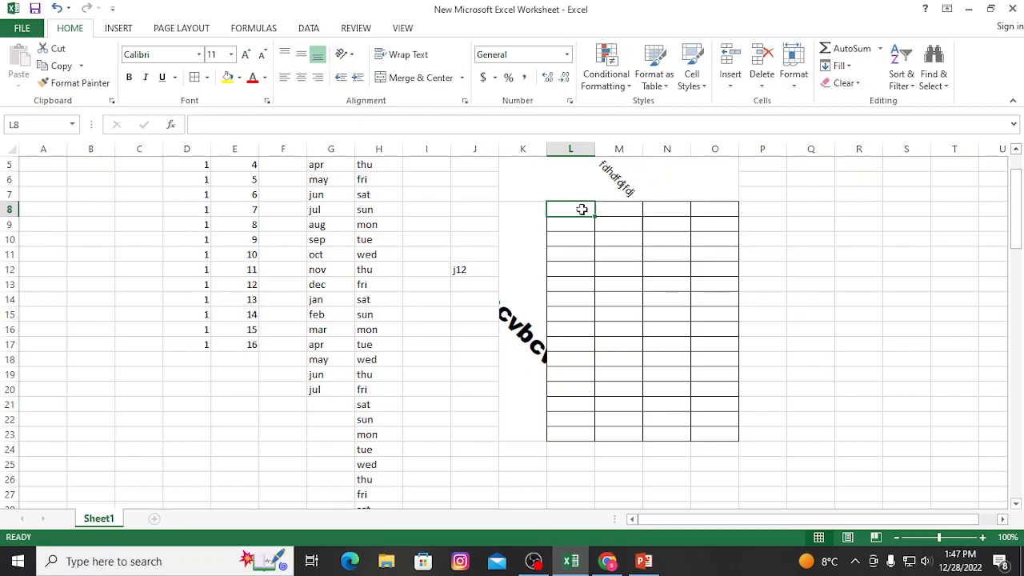
text(10)
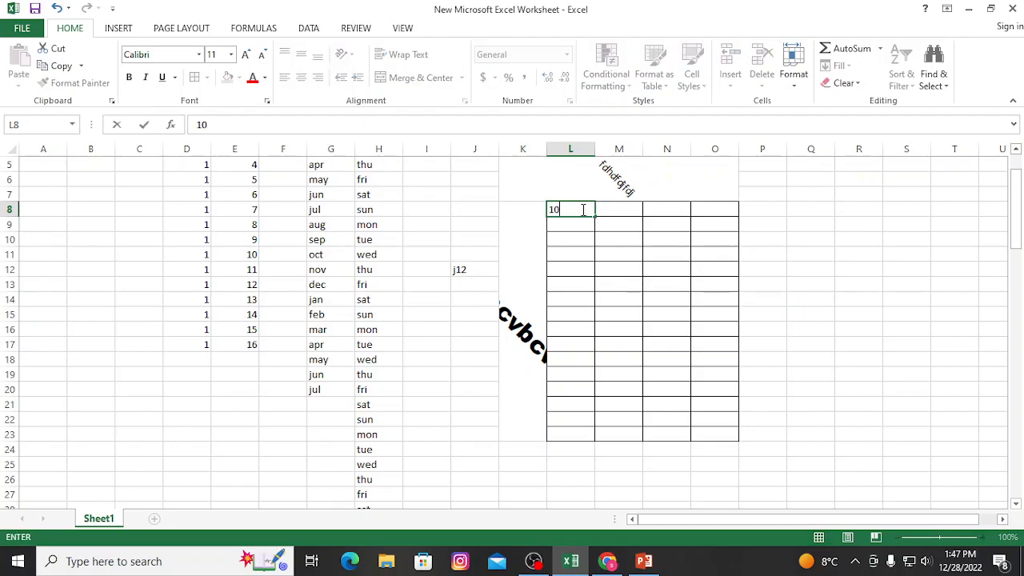
key(Return)
text(20)
key(Return)
text(30)
key(Return)
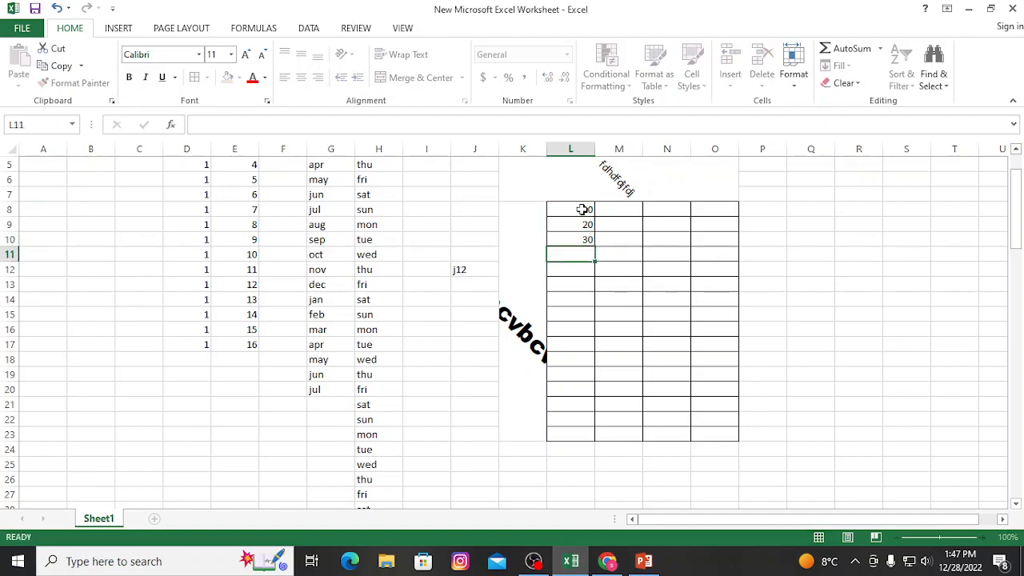
text(40)
key(Return)
text(50)
key(Return)
text(60)
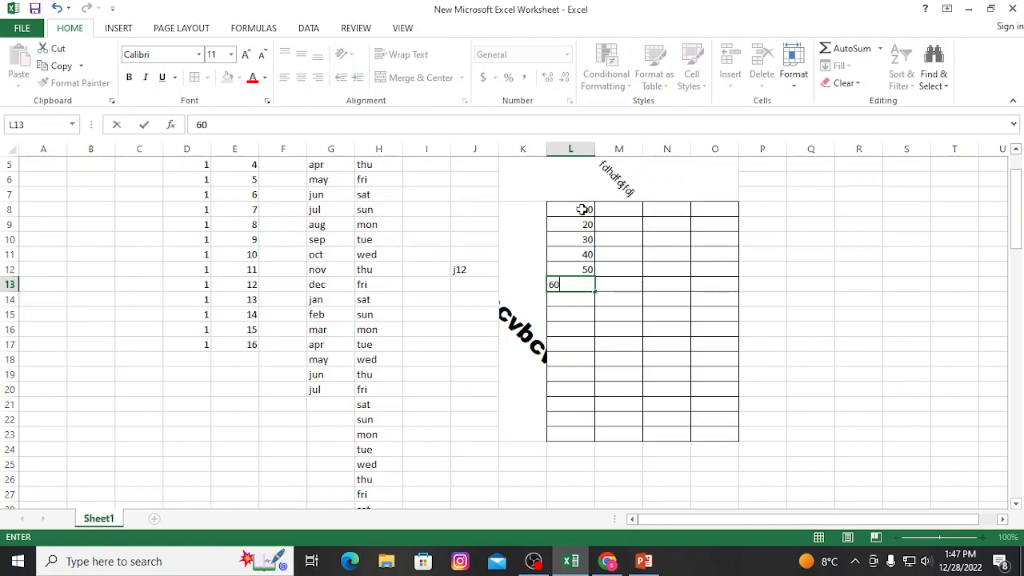
key(Return)
text(70)
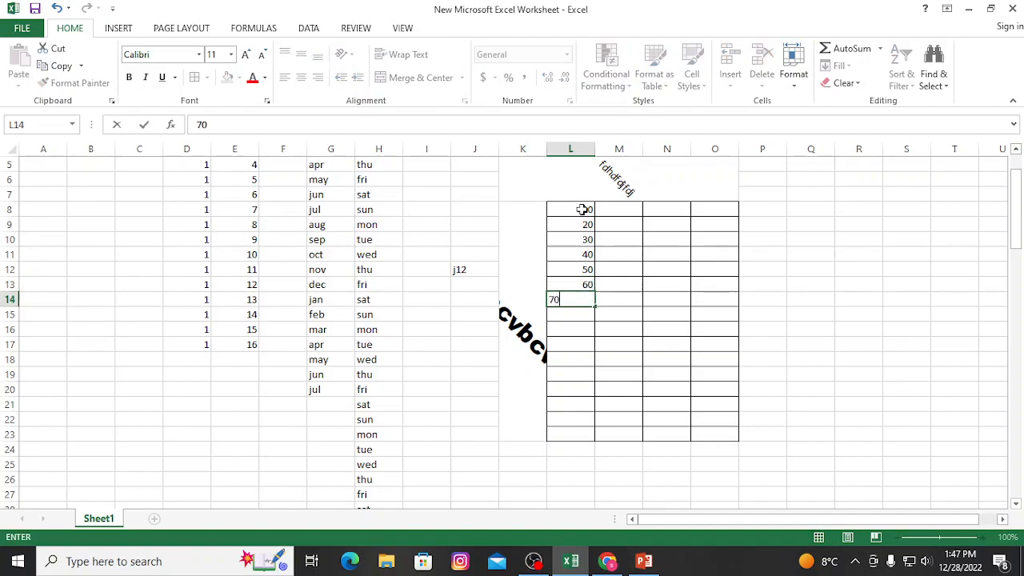
key(Return)
Sum the values in L8:L14 into cell L15 with AutoSum.
drag(558, 210, 574, 324)
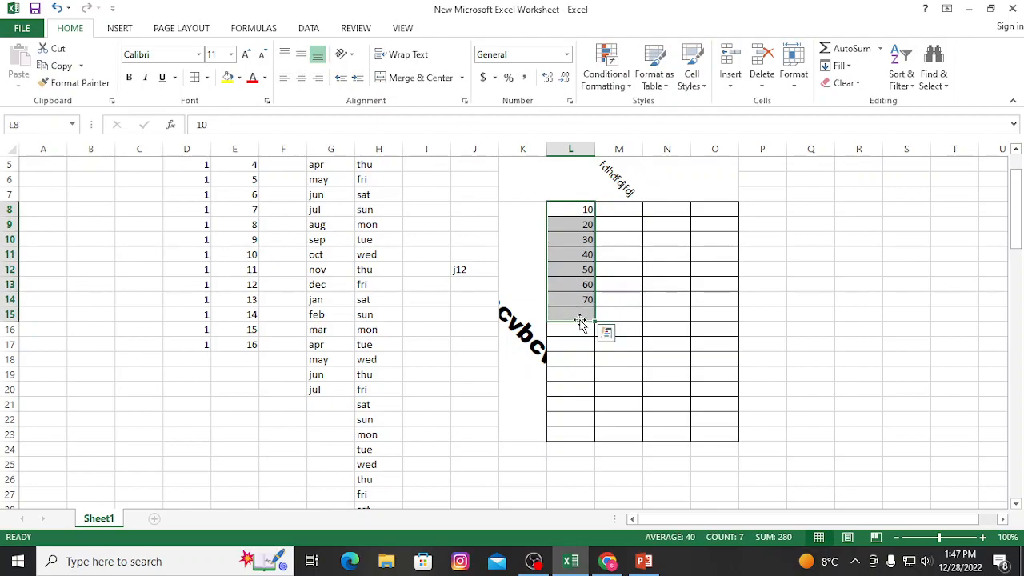
click(844, 53)
click(569, 333)
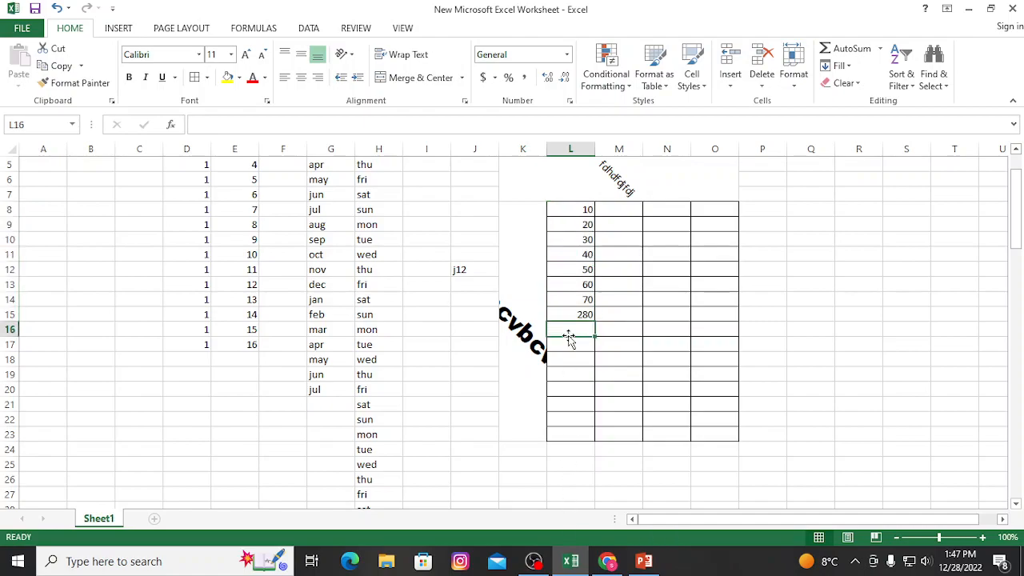
Enter the values 55, 2, 85, 44, 11, 53 and 75 down cells M8 to M14.
click(617, 210)
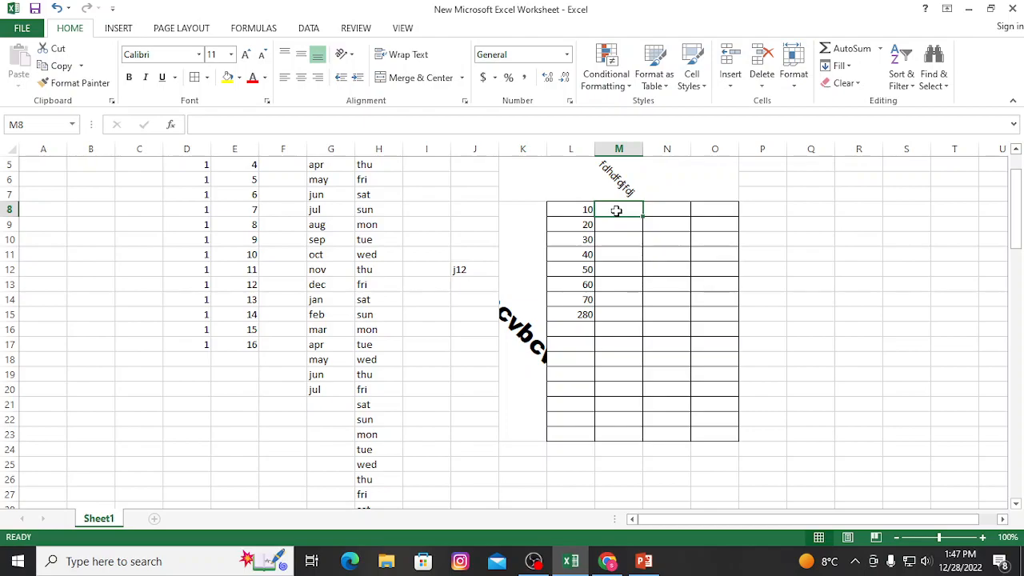
text(55)
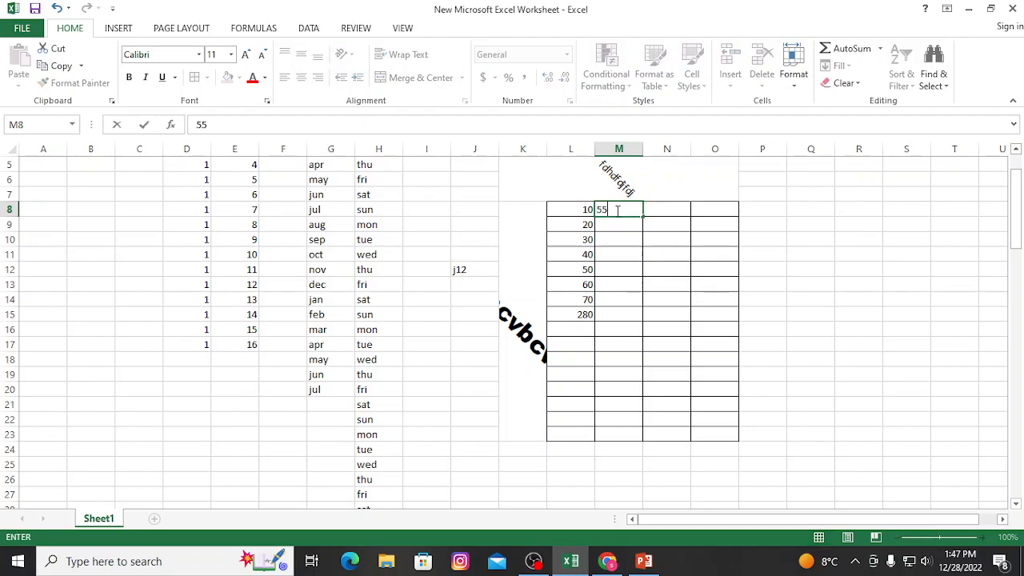
key(Return)
text(2)
key(Return)
key(Return)
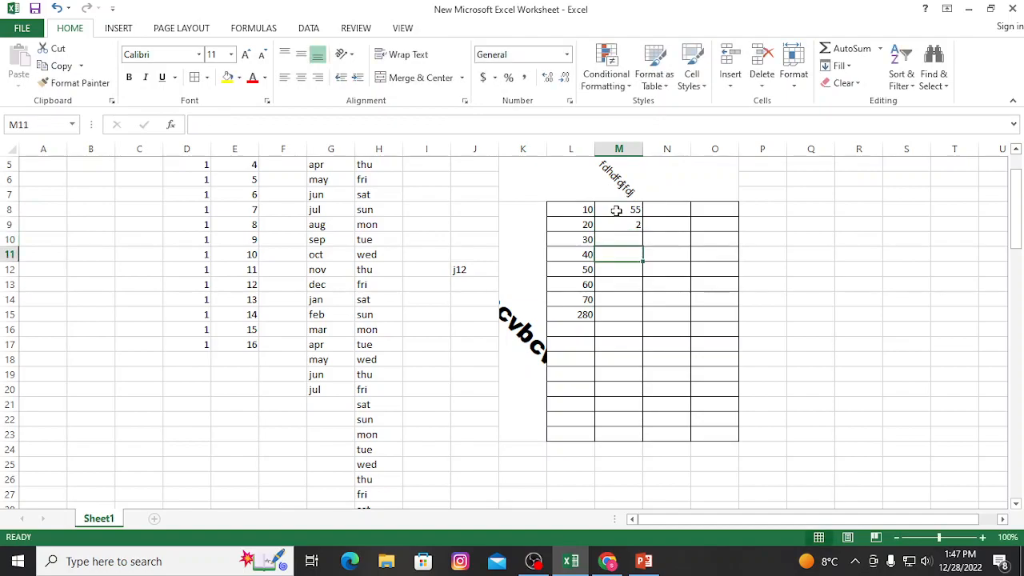
key(Up)
text(85)
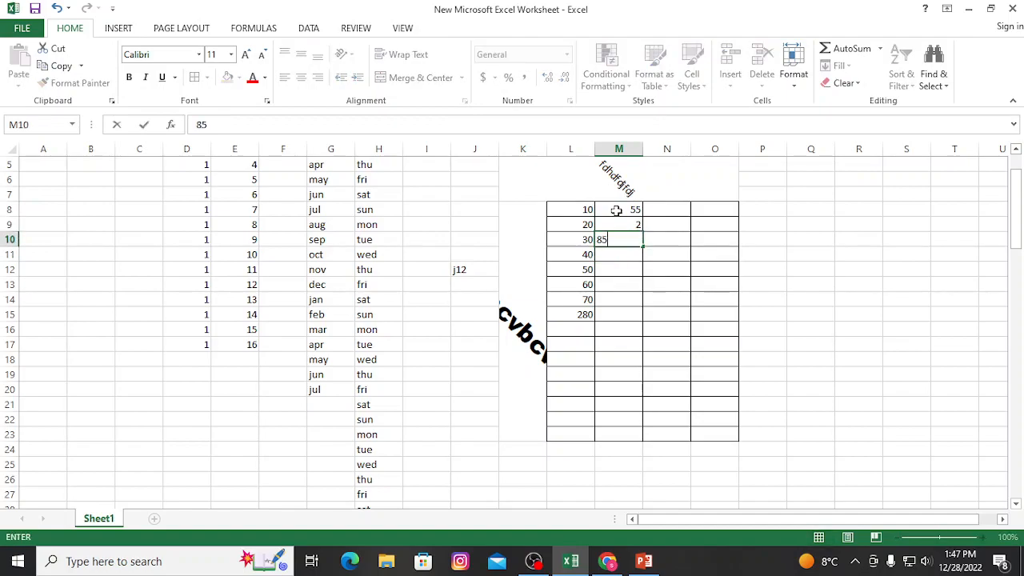
key(Return)
text(44)
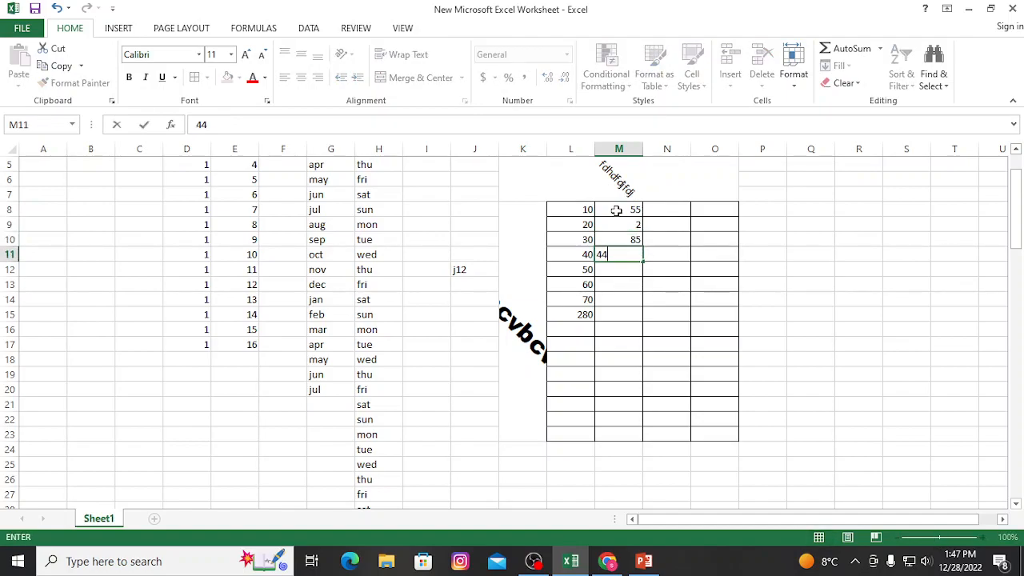
key(Return)
text(11)
key(Return)
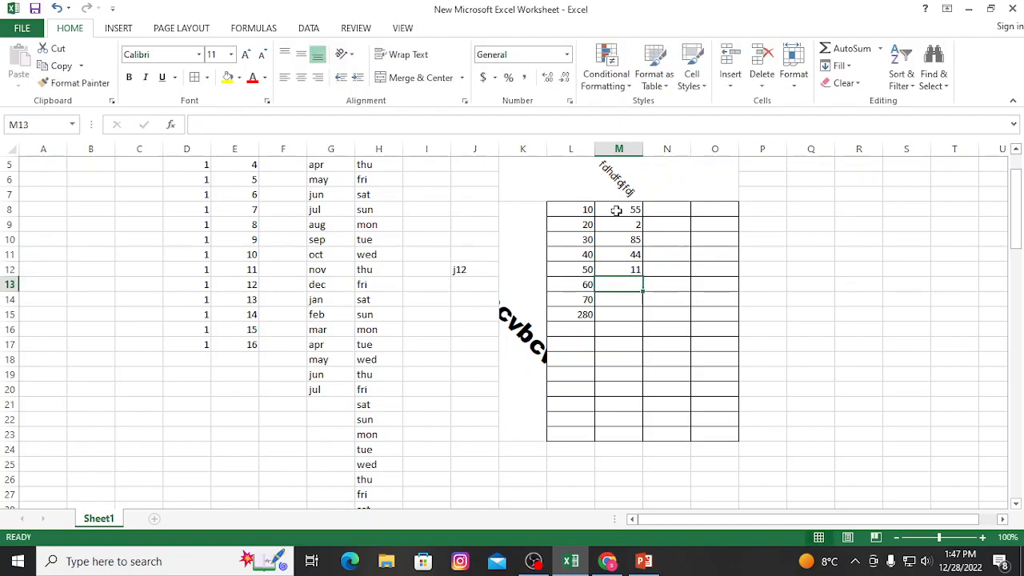
text(53)
key(Return)
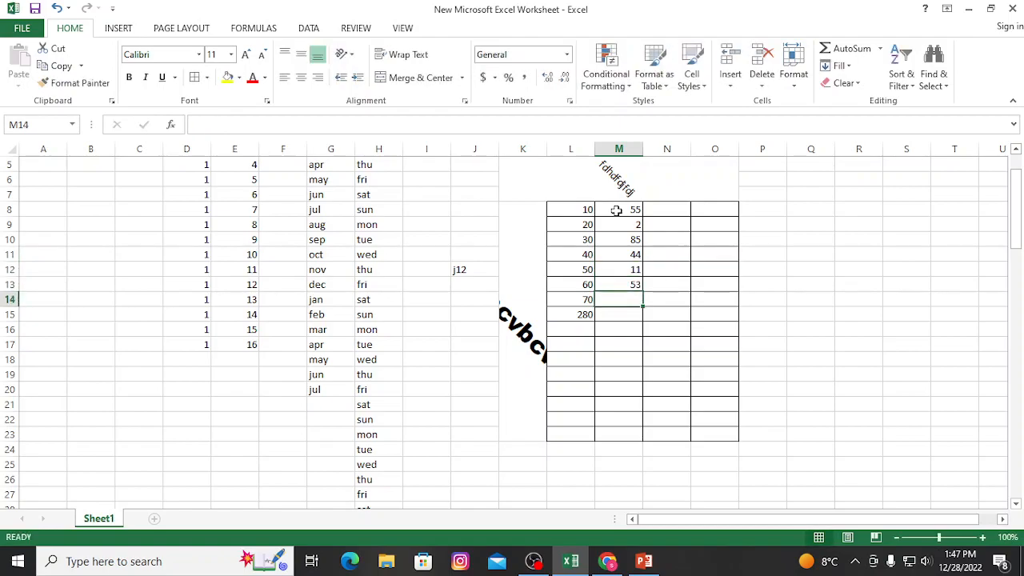
text(75)
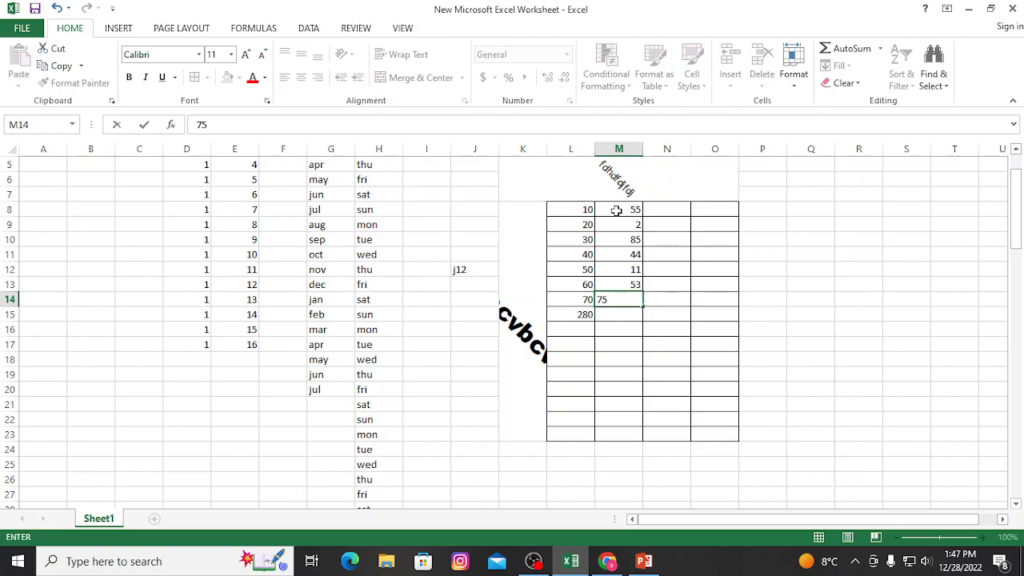
Sum L8:M8 into cell N8 with AutoSum and fill the formula down to N14.
drag(582, 211, 618, 210)
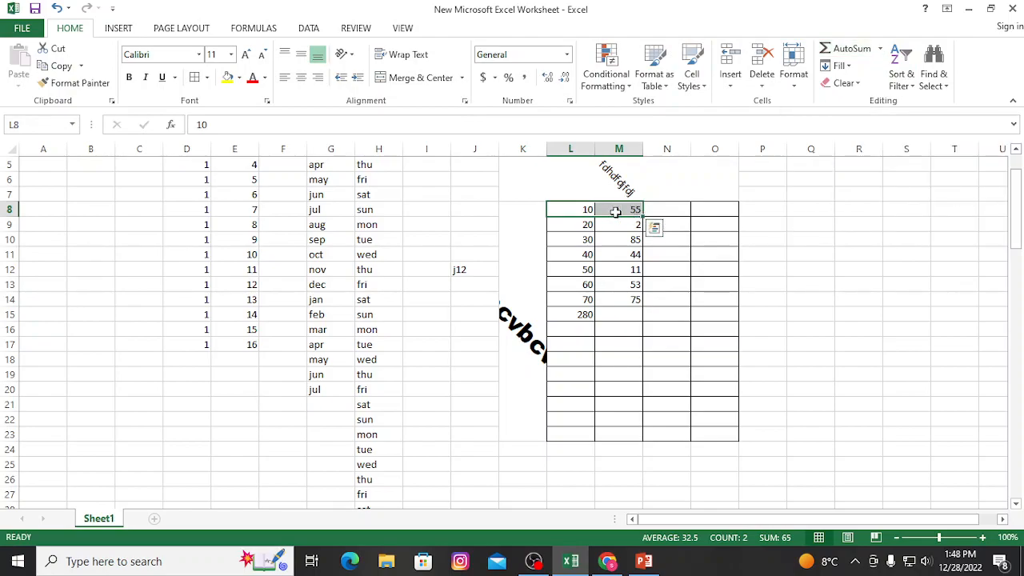
drag(572, 210, 670, 207)
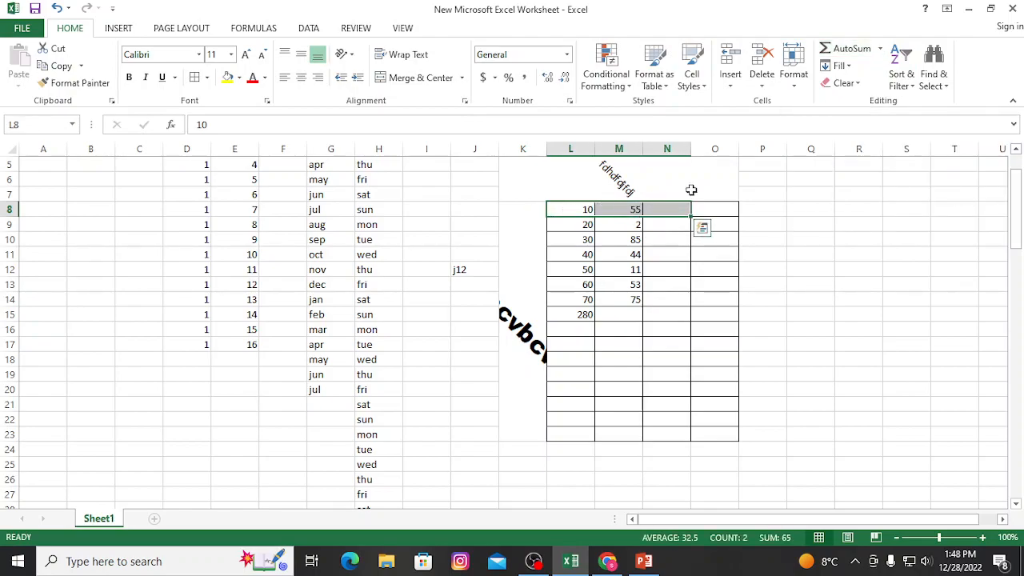
click(846, 49)
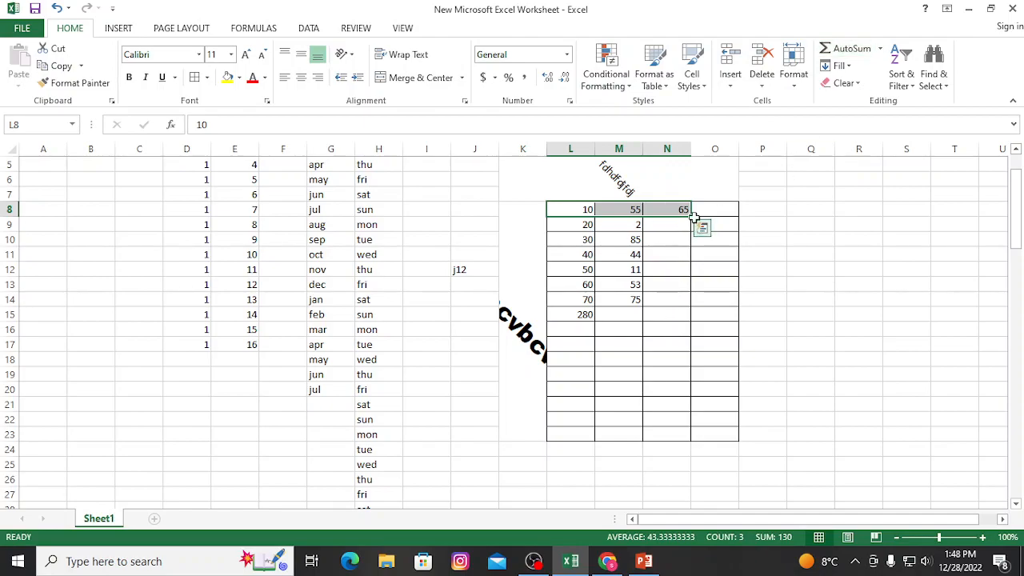
click(677, 217)
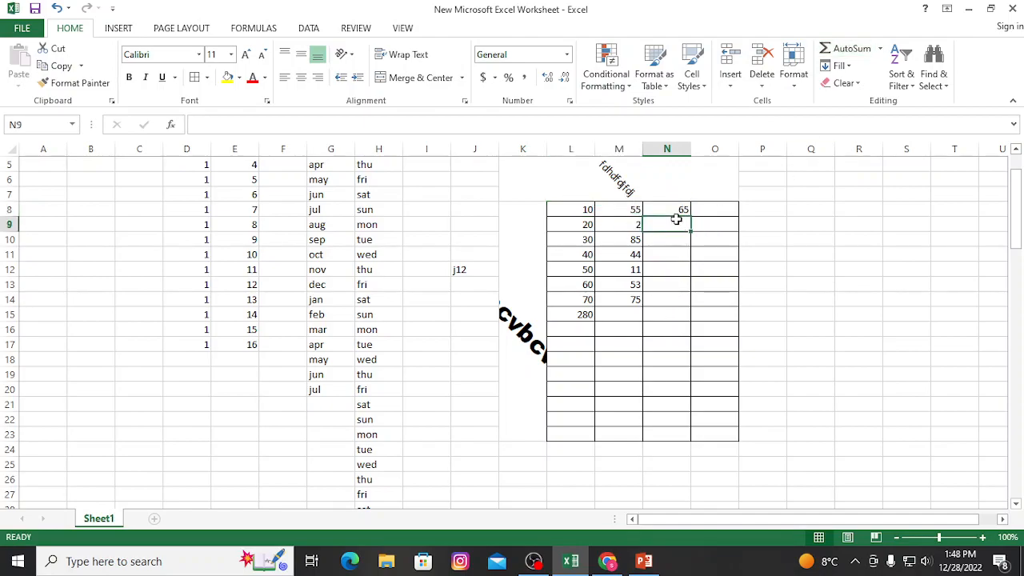
drag(690, 217, 693, 307)
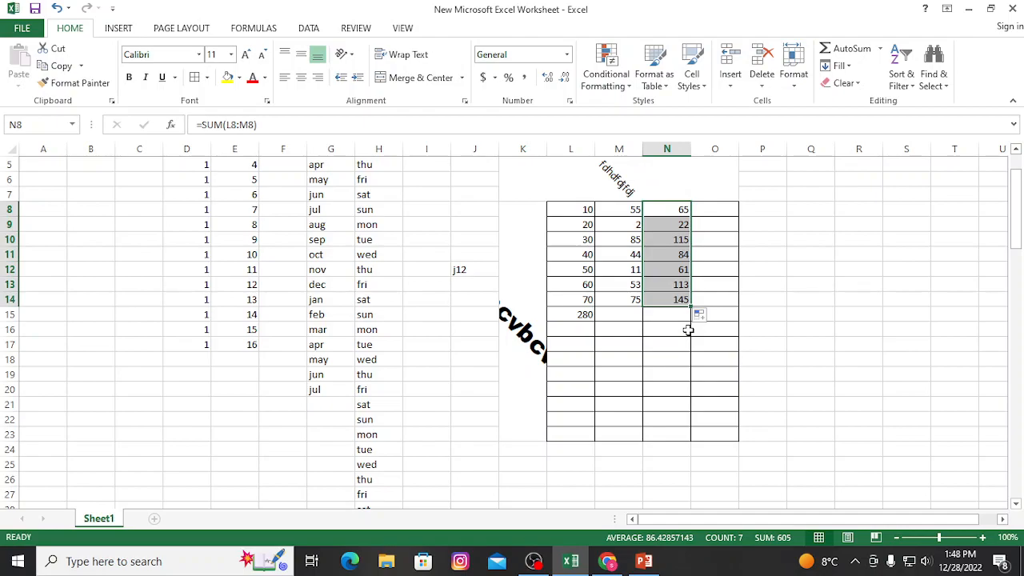
Enter the formula =(N8/2) in cell O8 and fill it down to O14.
click(716, 213)
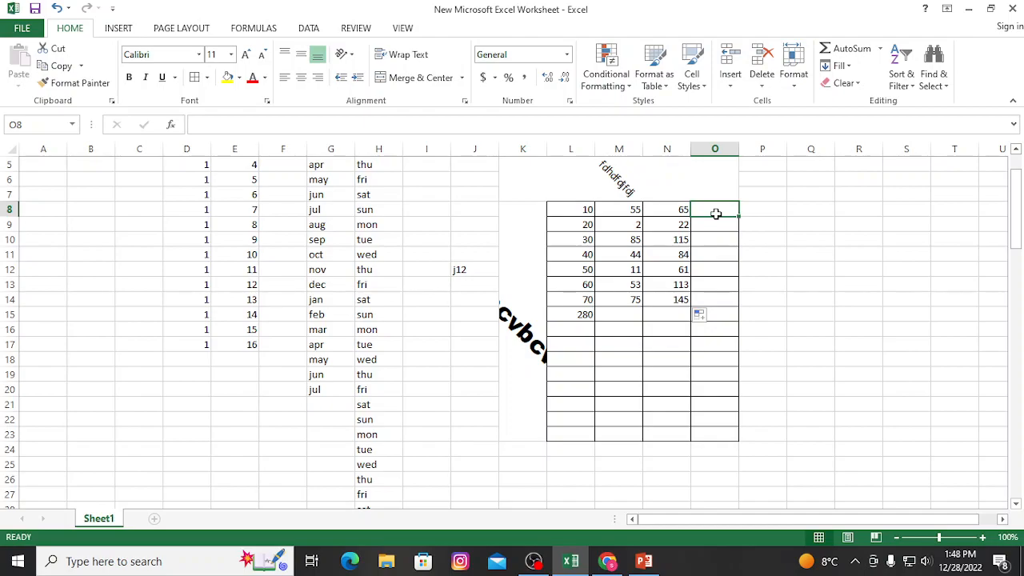
text(=)
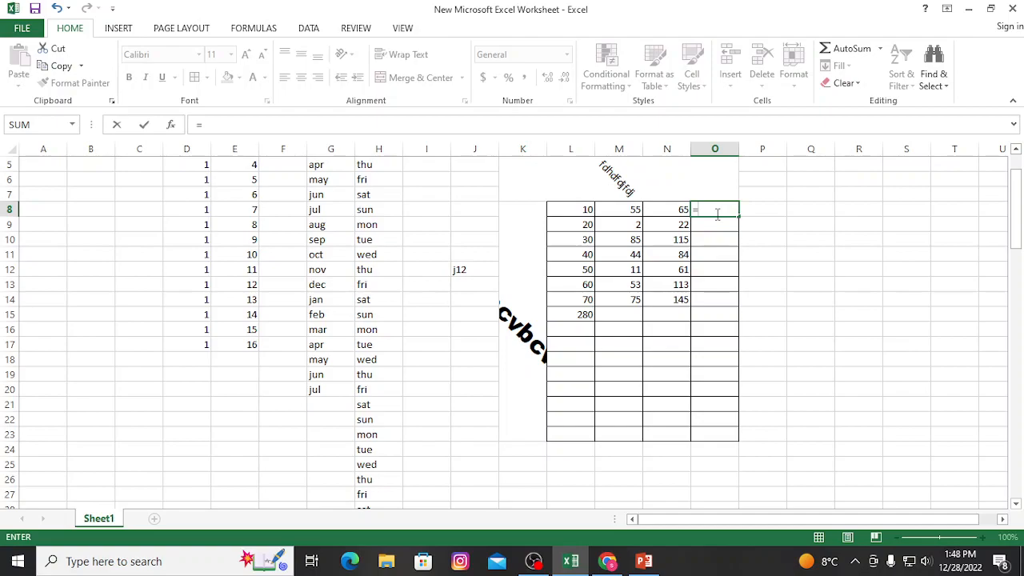
text(()
click(674, 210)
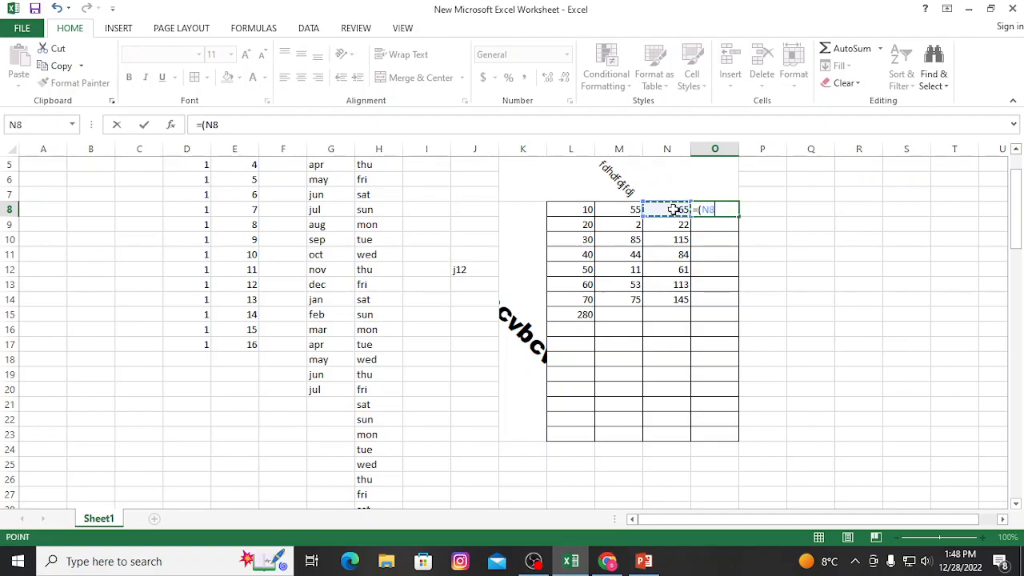
text(/2)
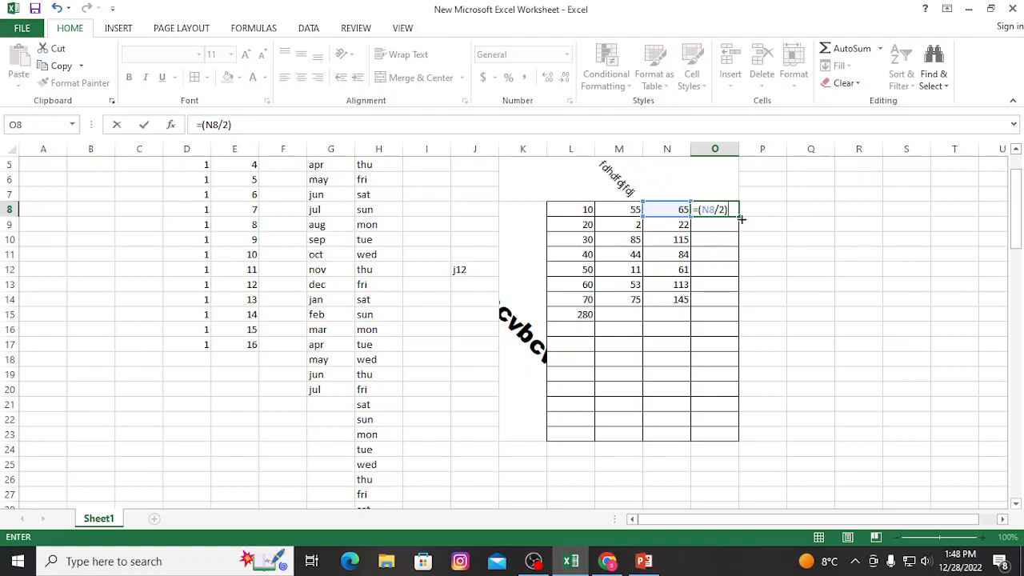
drag(739, 215, 733, 310)
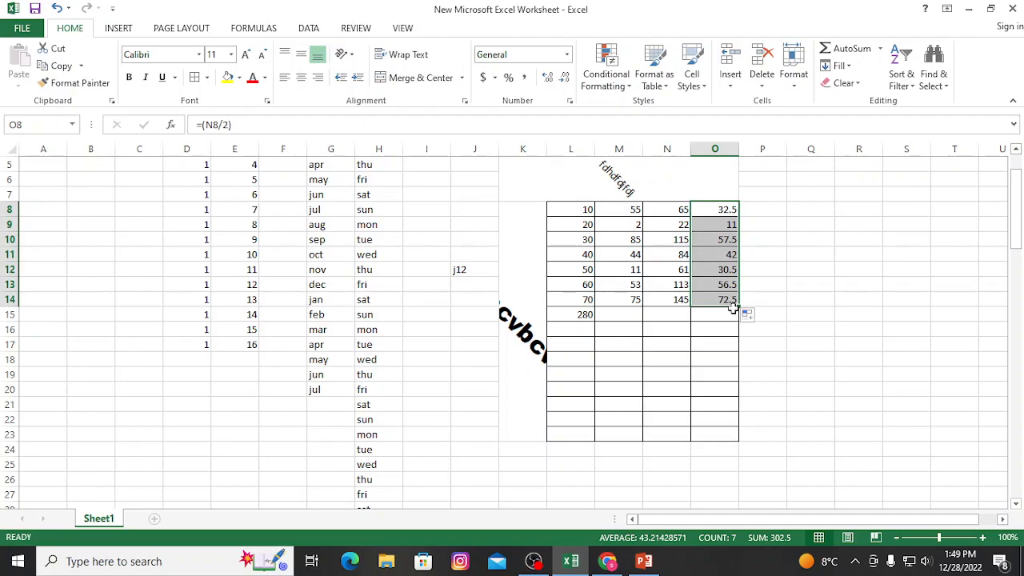
Give the merged cell K5:O7 above the table a yellow fill and red font colour.
click(598, 185)
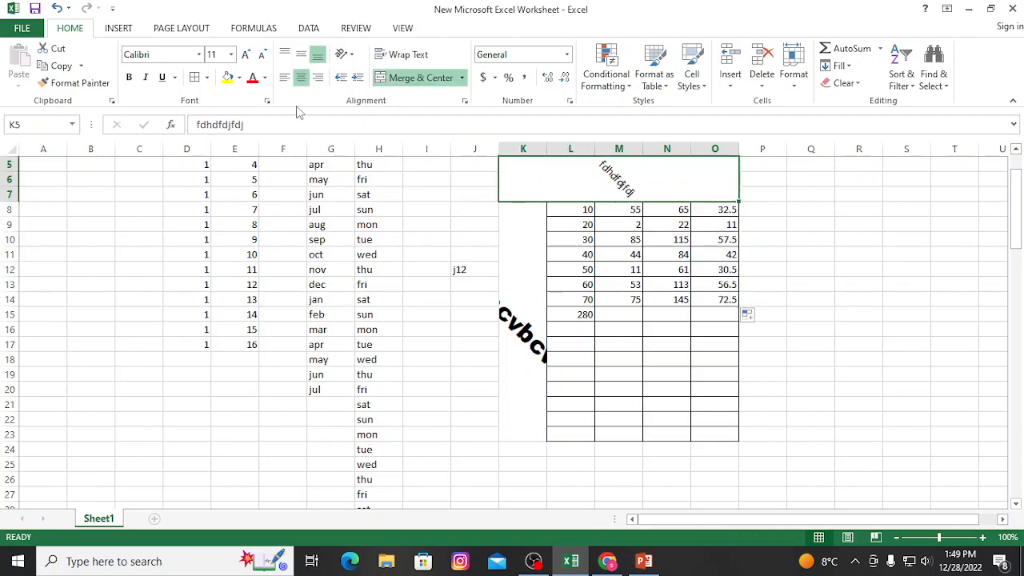
click(228, 77)
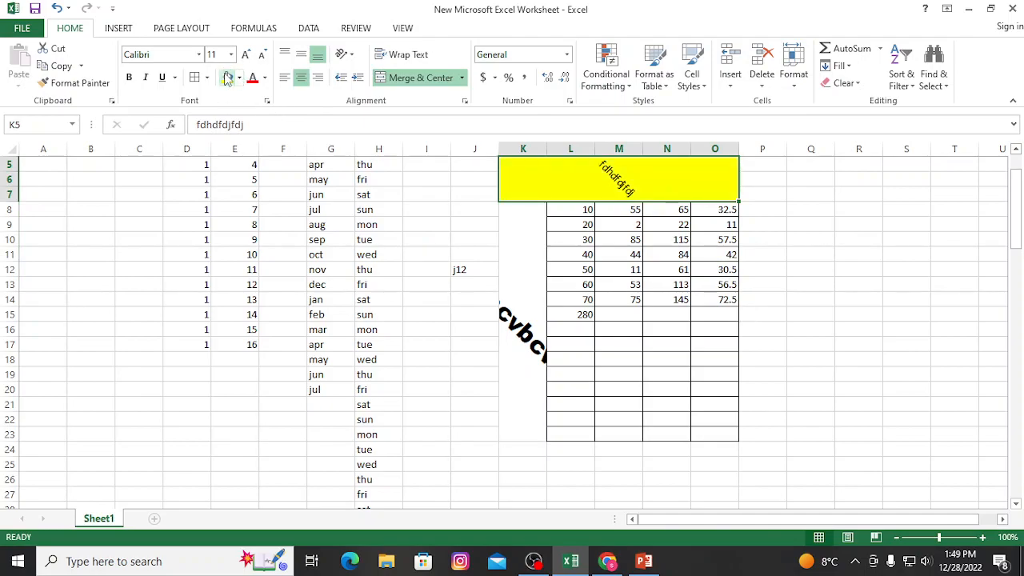
click(252, 79)
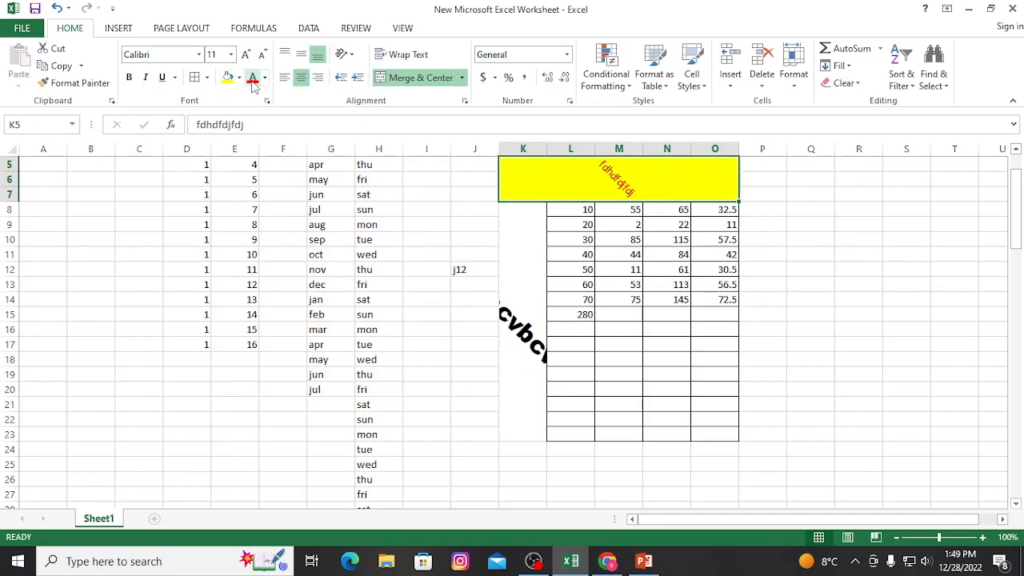
Fill the merged vertical cell K8:K23 beside the table with a blue theme colour.
click(528, 226)
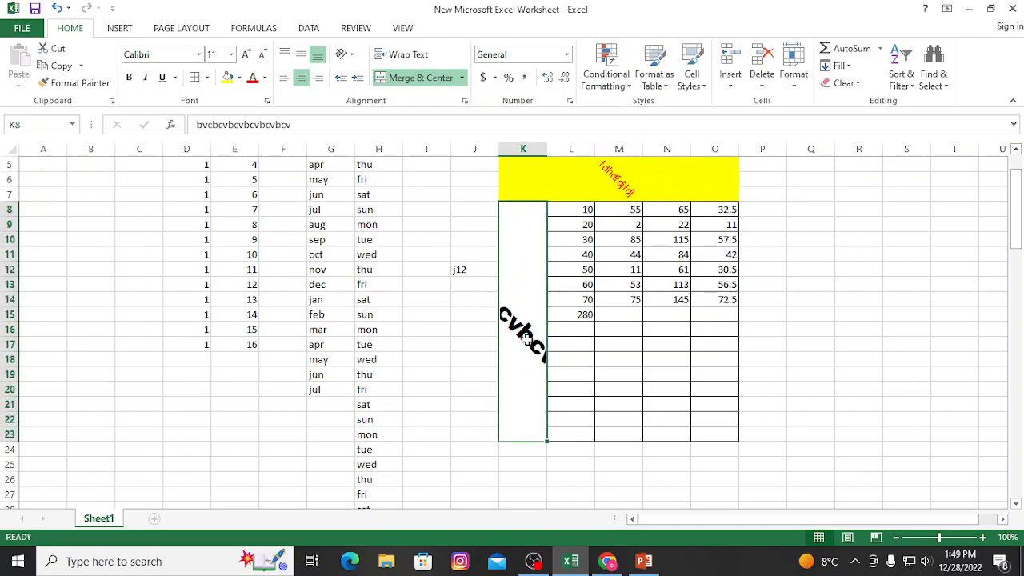
click(238, 77)
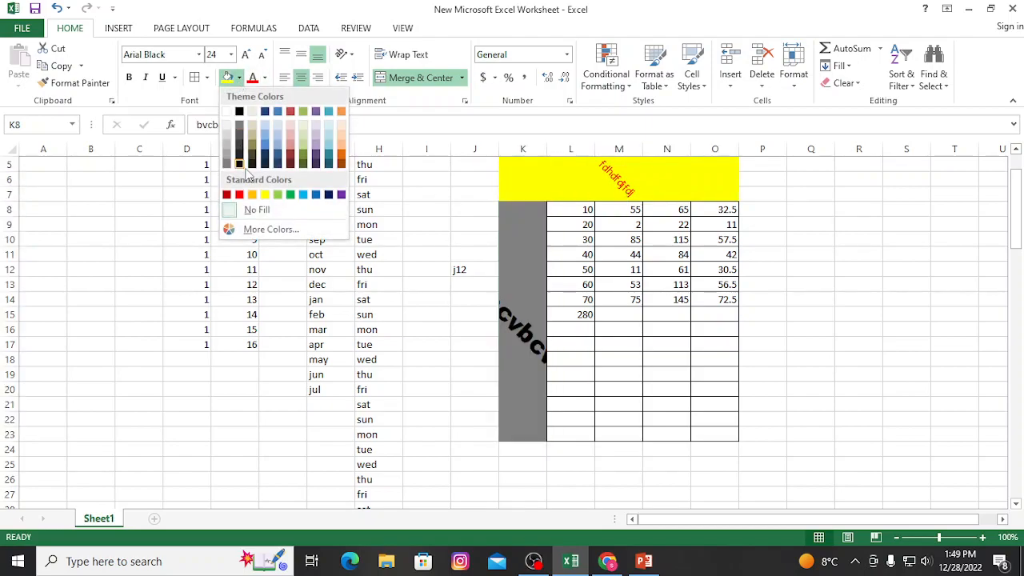
click(265, 146)
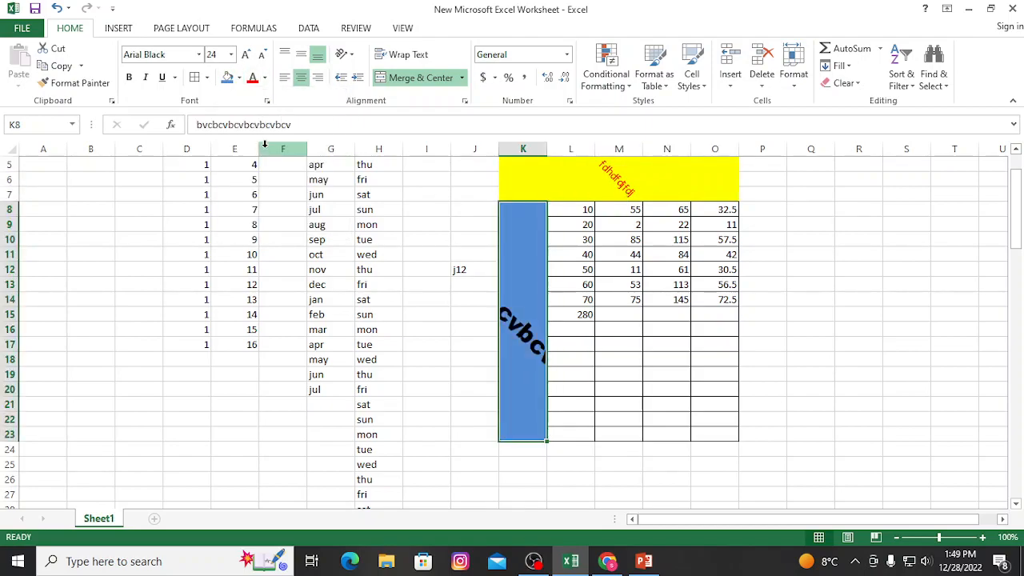